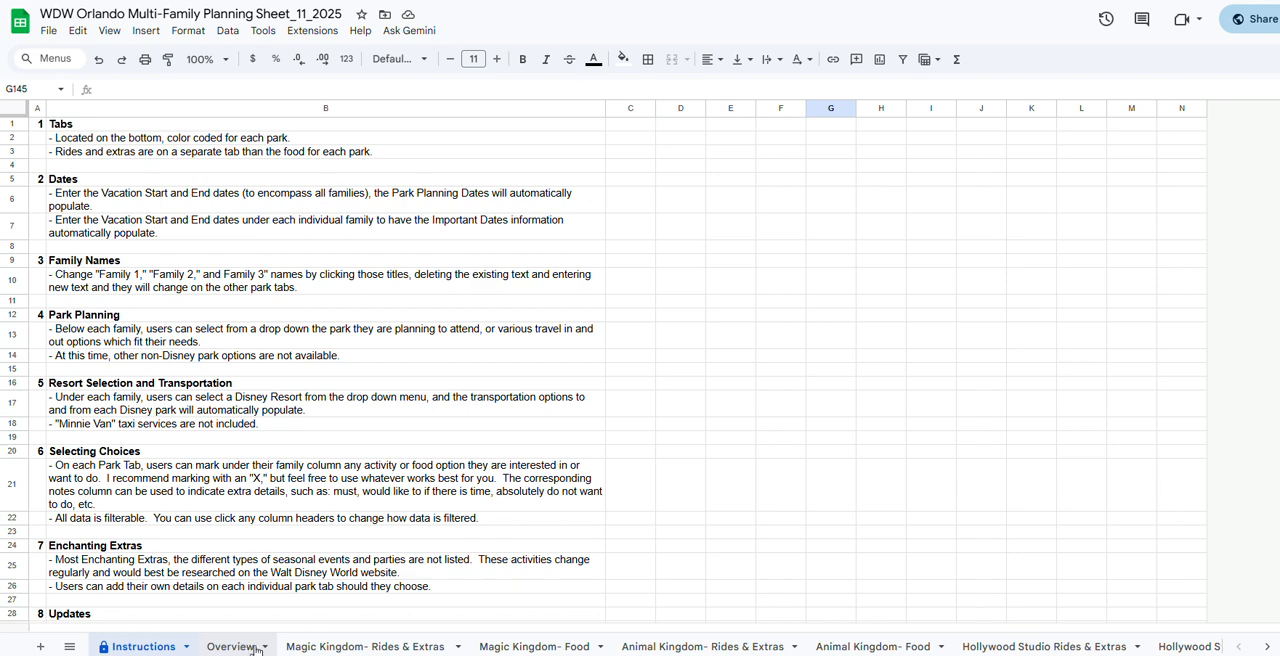
# Review the Overview sheet and the age and height requirements on the Magic Kingdom- Rides & Extras sheet.
pyautogui.click(246, 648)
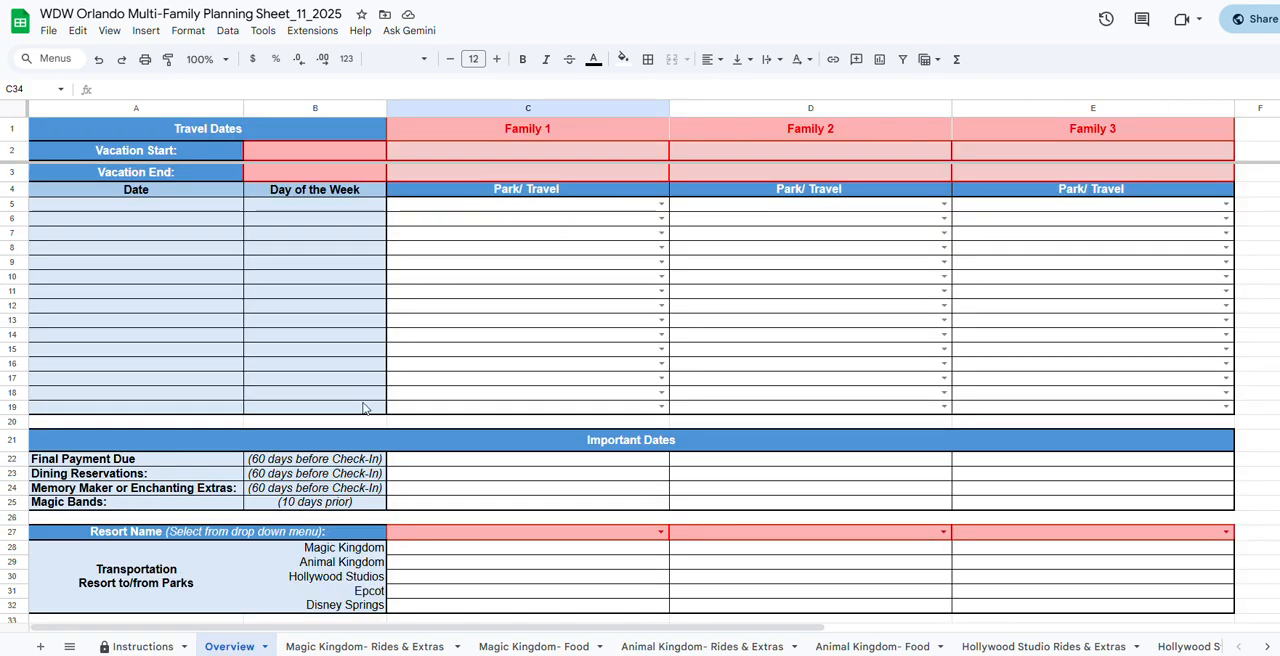
pyautogui.click(376, 648)
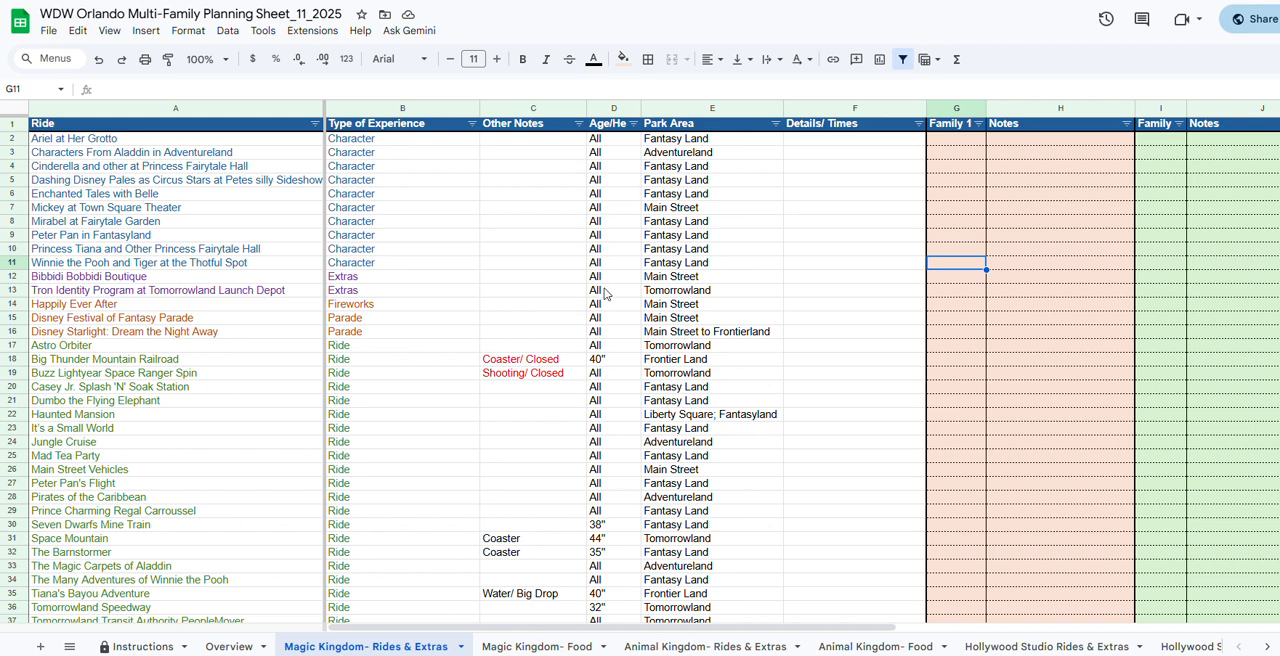
pyautogui.click(601, 366)
pyautogui.click(601, 524)
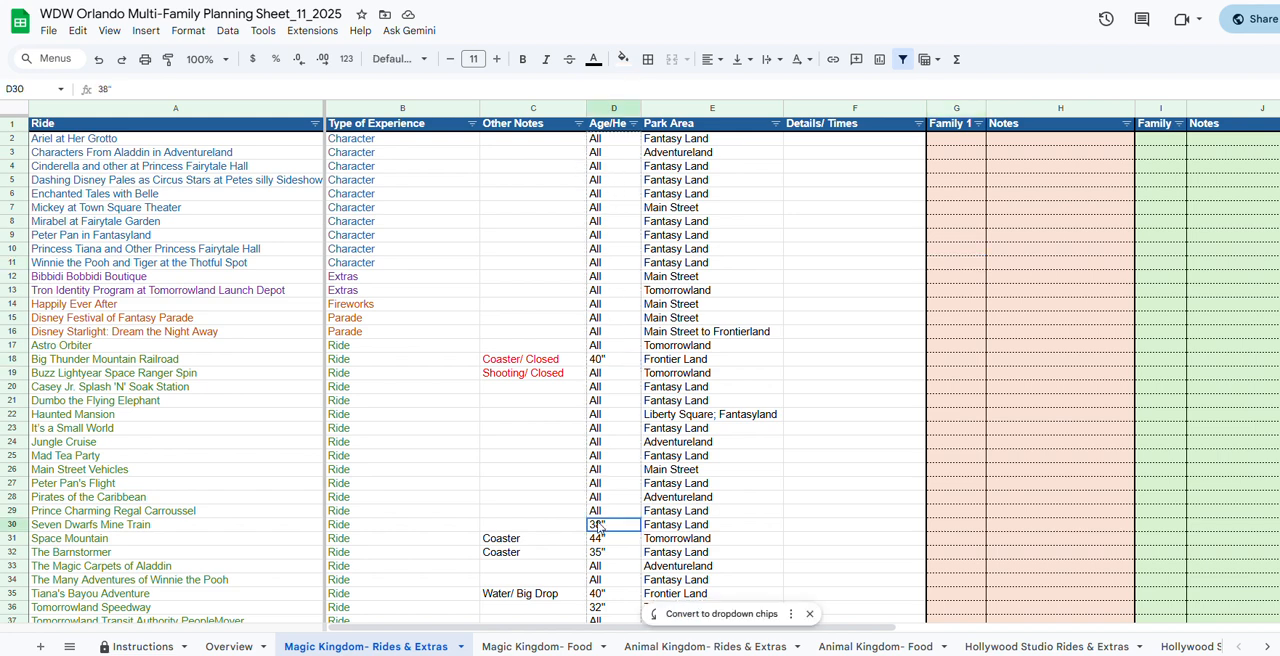
pyautogui.click(606, 554)
pyautogui.click(602, 527)
pyautogui.click(600, 539)
pyautogui.click(602, 553)
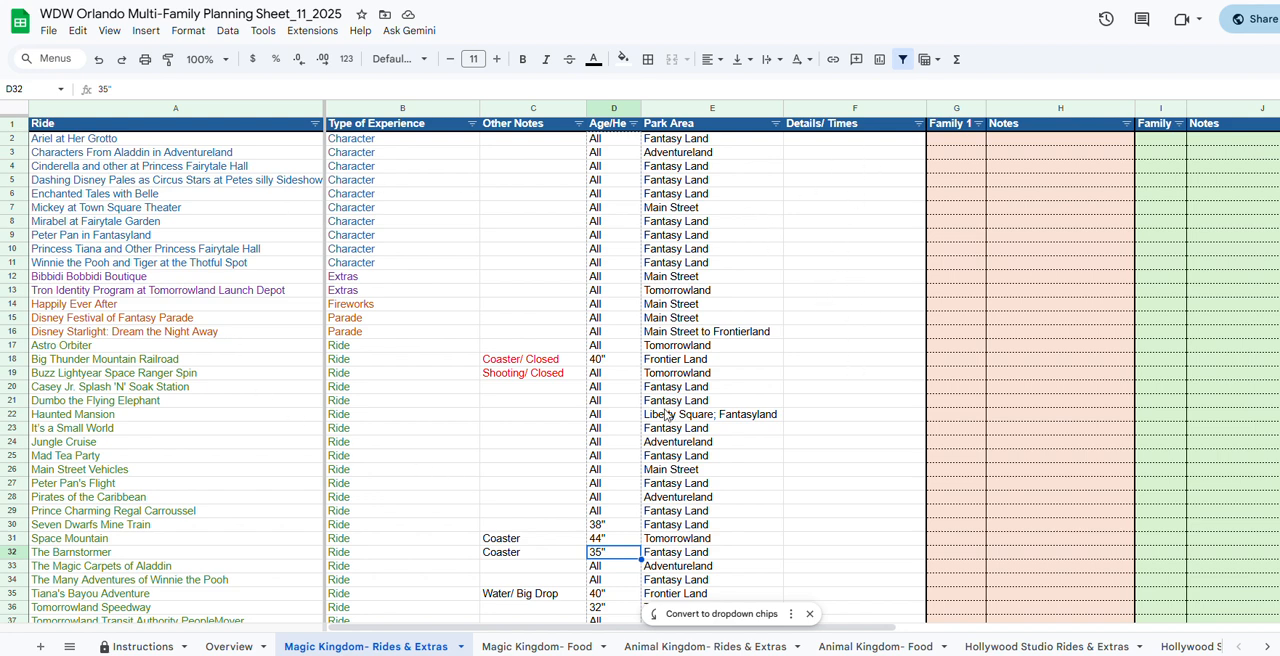
# Mark an X in the Family 1 column for Ariel at Her Grotto, the Dashing Disney circus stars entry, and Peter Pan in Fantasyland.
pyautogui.click(947, 146)
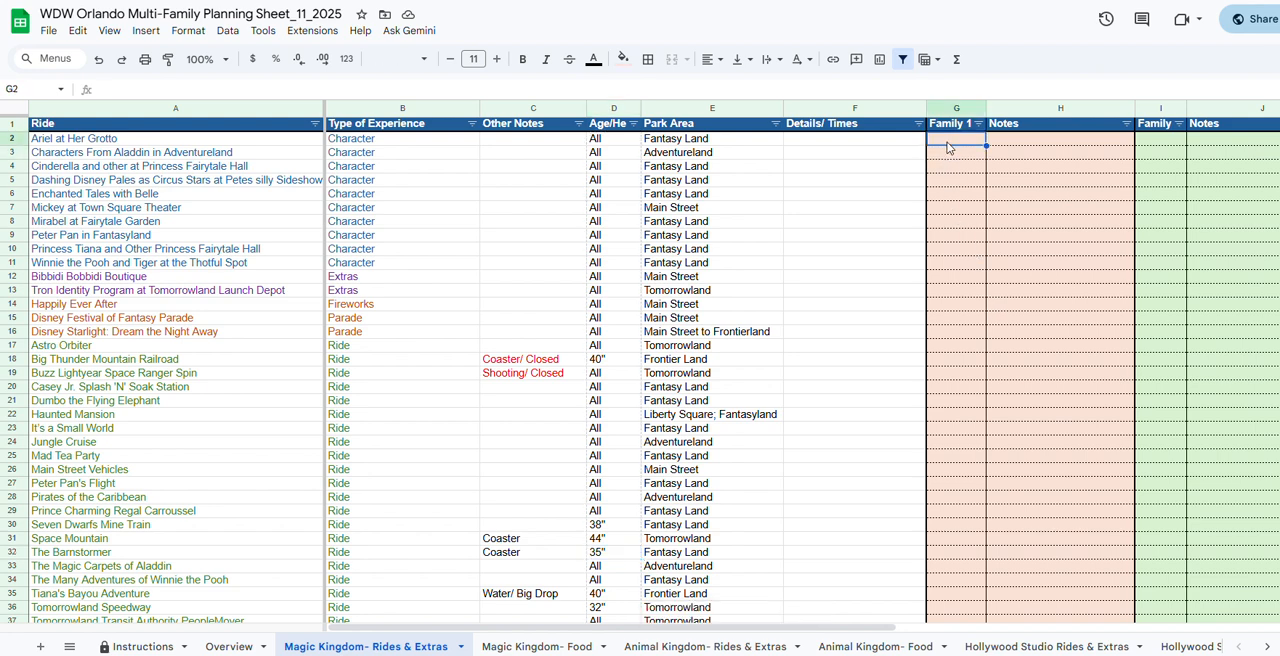
pyautogui.write('X')
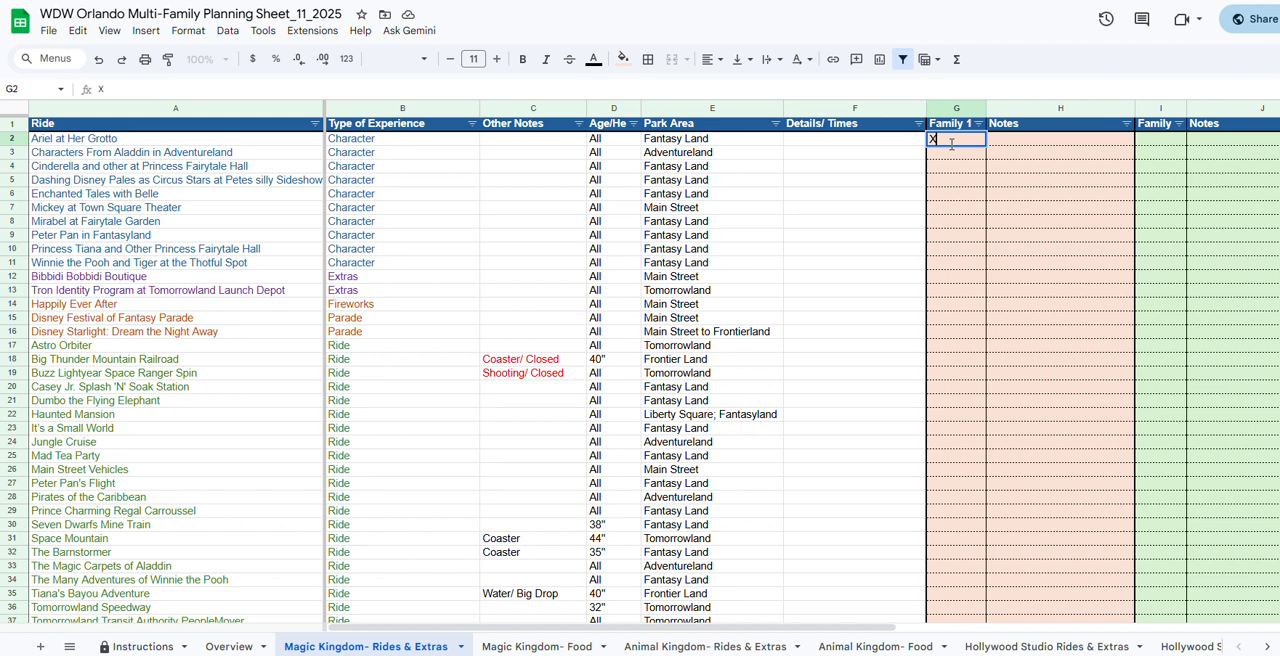
pyautogui.click(967, 180)
pyautogui.write('X')
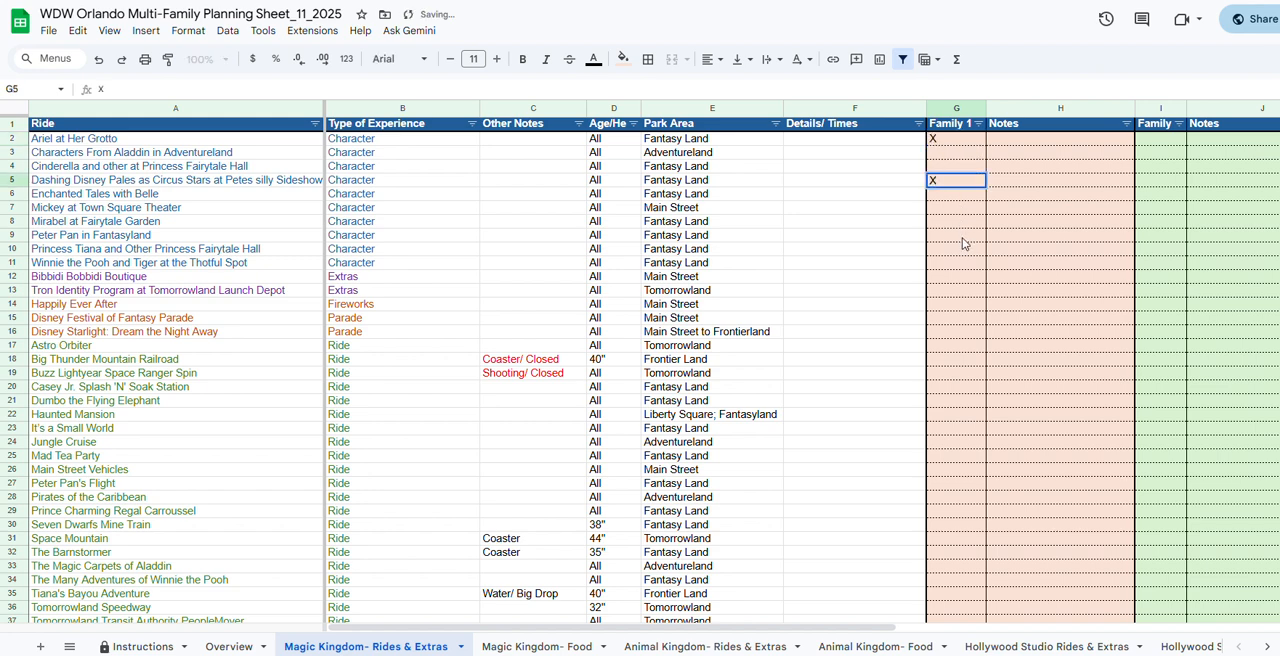
pyautogui.click(965, 239)
pyautogui.write('X')
pyautogui.click(1014, 156)
pyautogui.write('d')
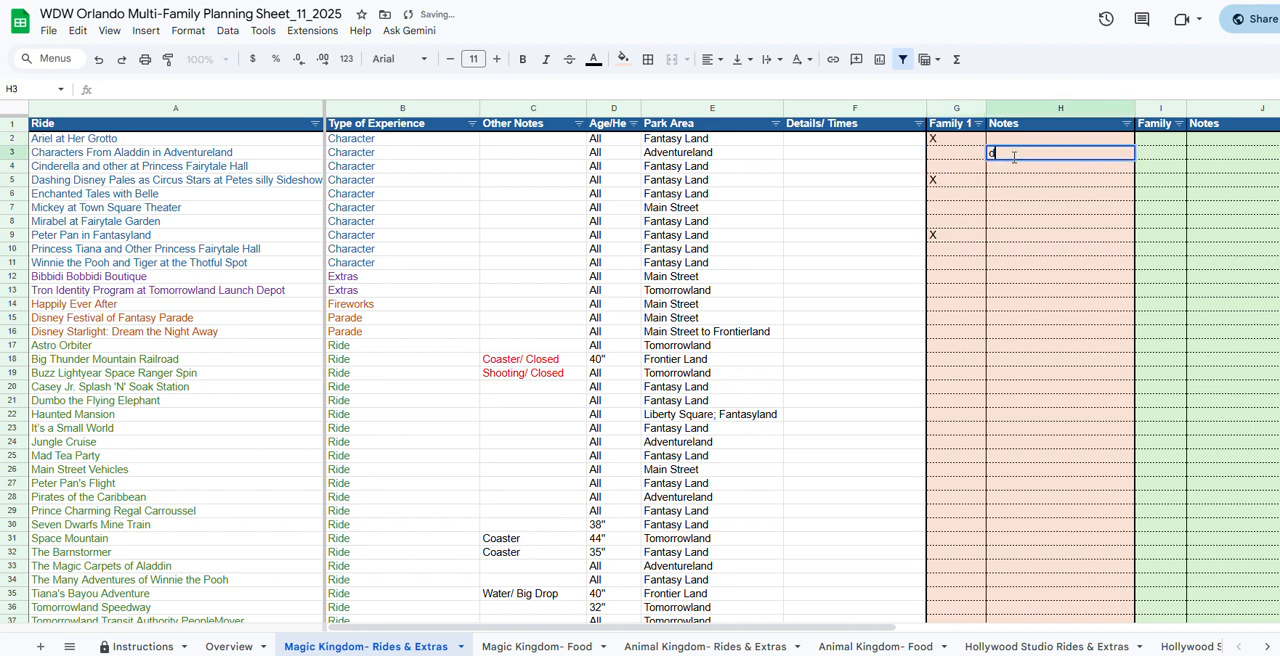
pyautogui.write('fdsf')
pyautogui.press('BackSpace')
pyautogui.press('BackSpace')
pyautogui.press('BackSpace')
pyautogui.press('BackSpace')
pyautogui.press('BackSpace')
pyautogui.moveTo(868, 630); pyautogui.dragTo(812, 628)
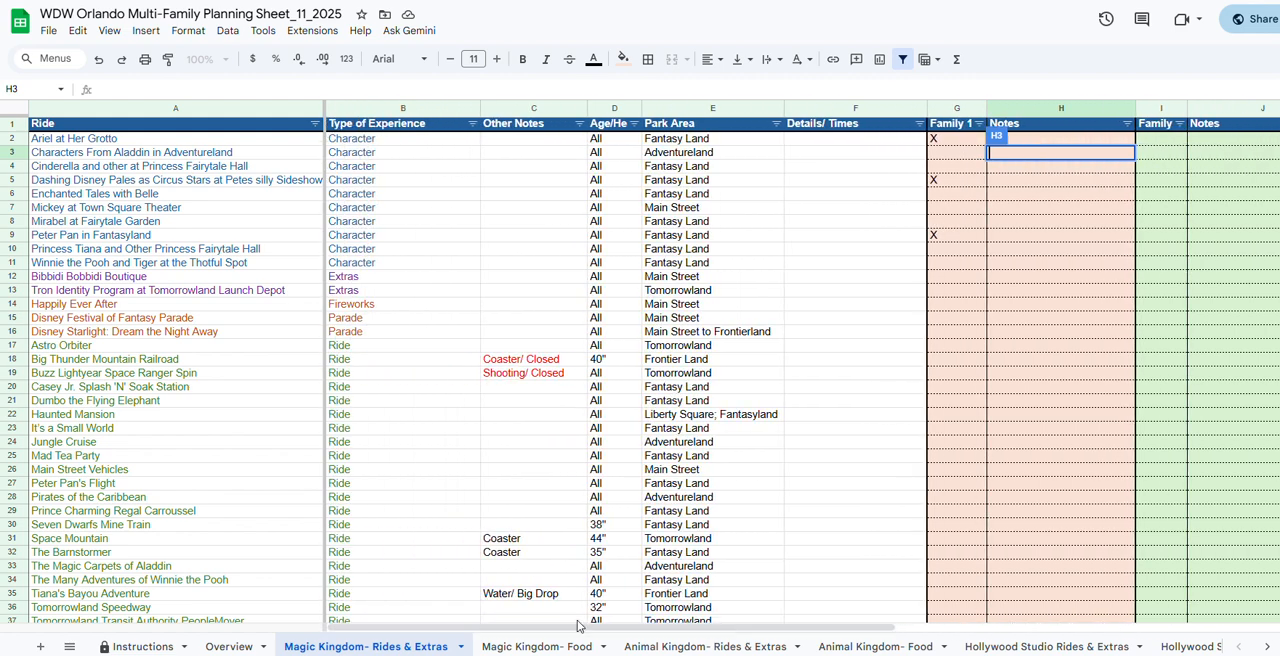
# Examine the Magic Kingdom- Food sheet's service types, buffet, cost and dining plan details for each restaurant.
pyautogui.click(537, 647)
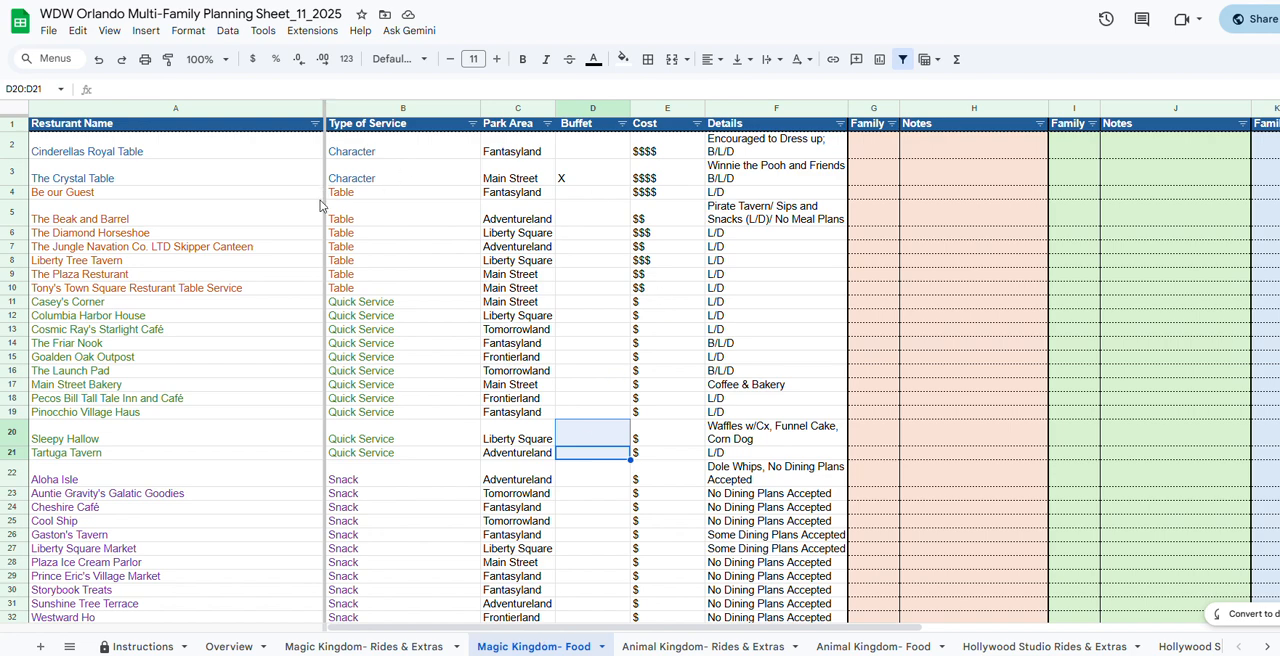
pyautogui.scroll(-1, 423, 405)
pyautogui.scroll(1, 420, 415)
pyautogui.click(656, 357)
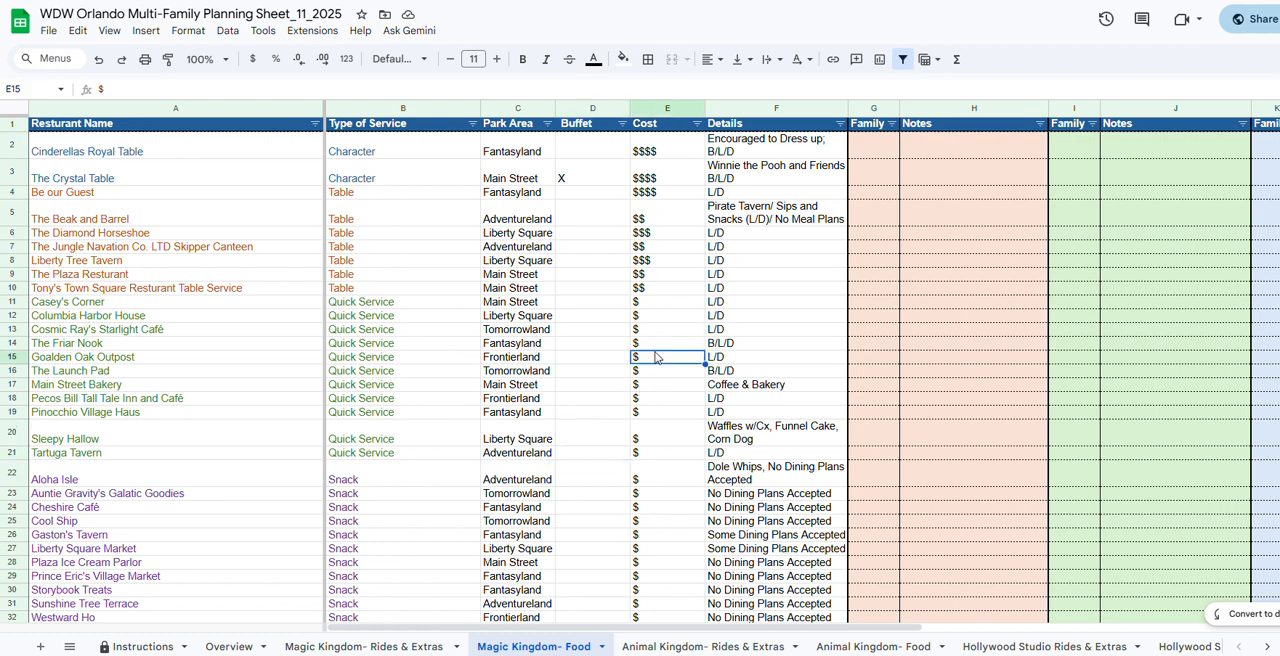
pyautogui.click(584, 184)
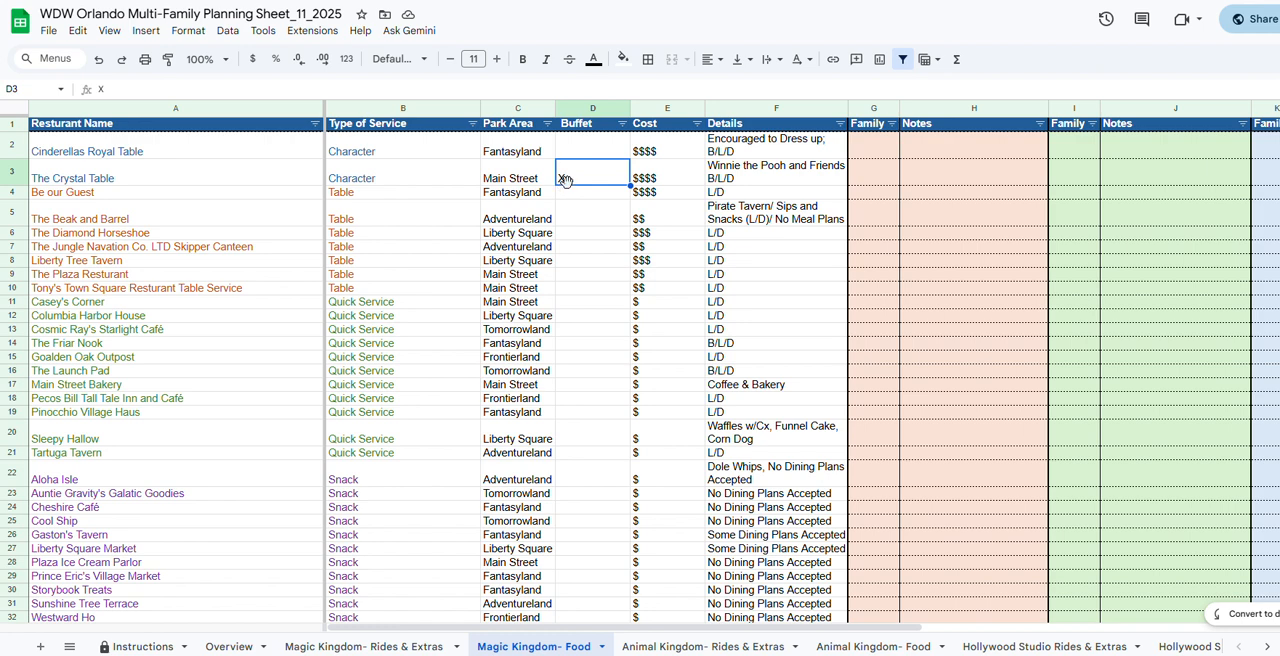
pyautogui.click(387, 154)
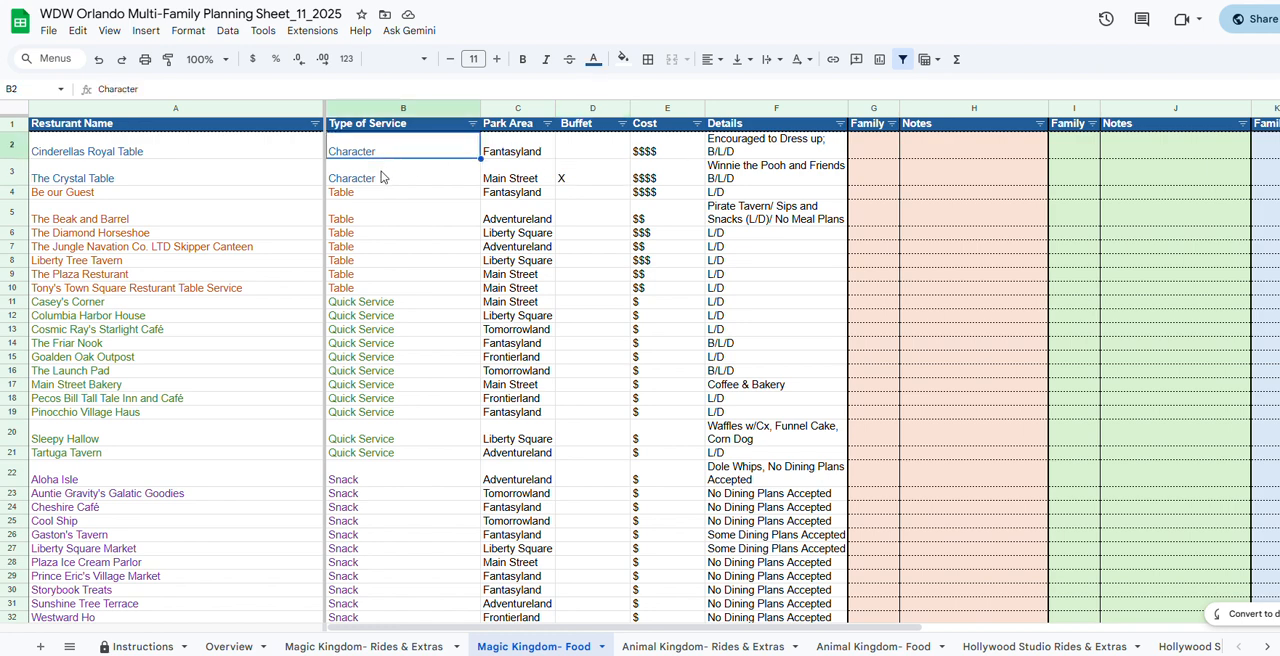
pyautogui.click(434, 170)
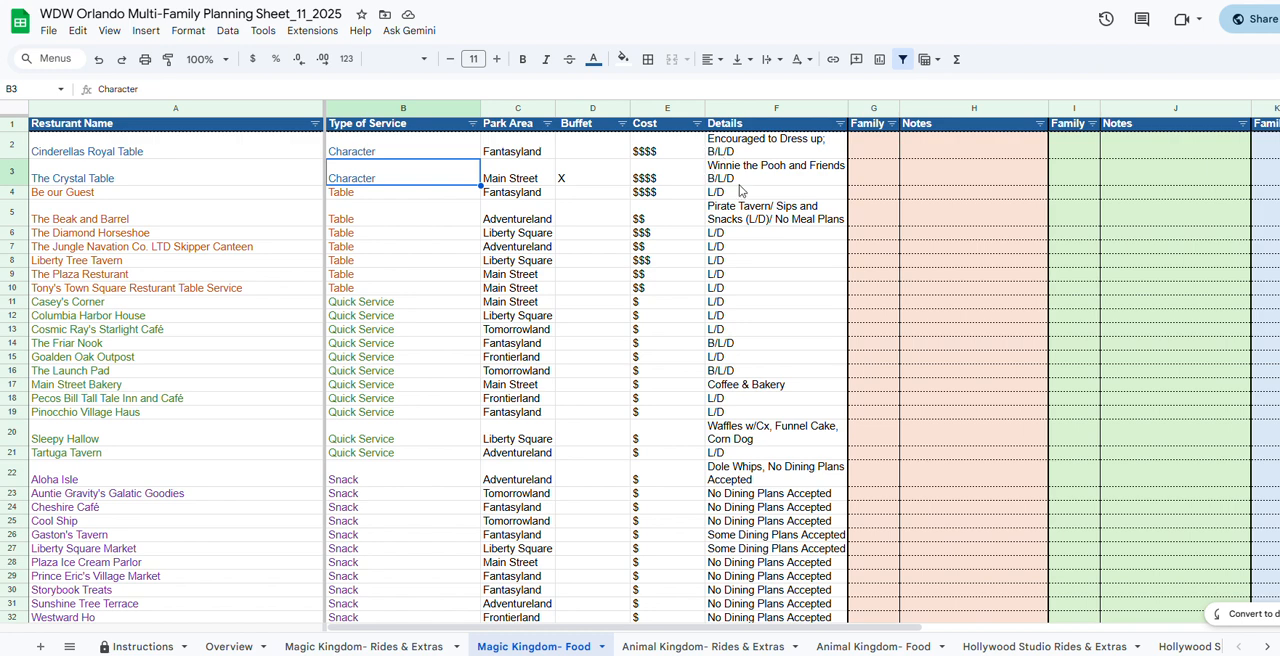
pyautogui.scroll(-3, 750, 450)
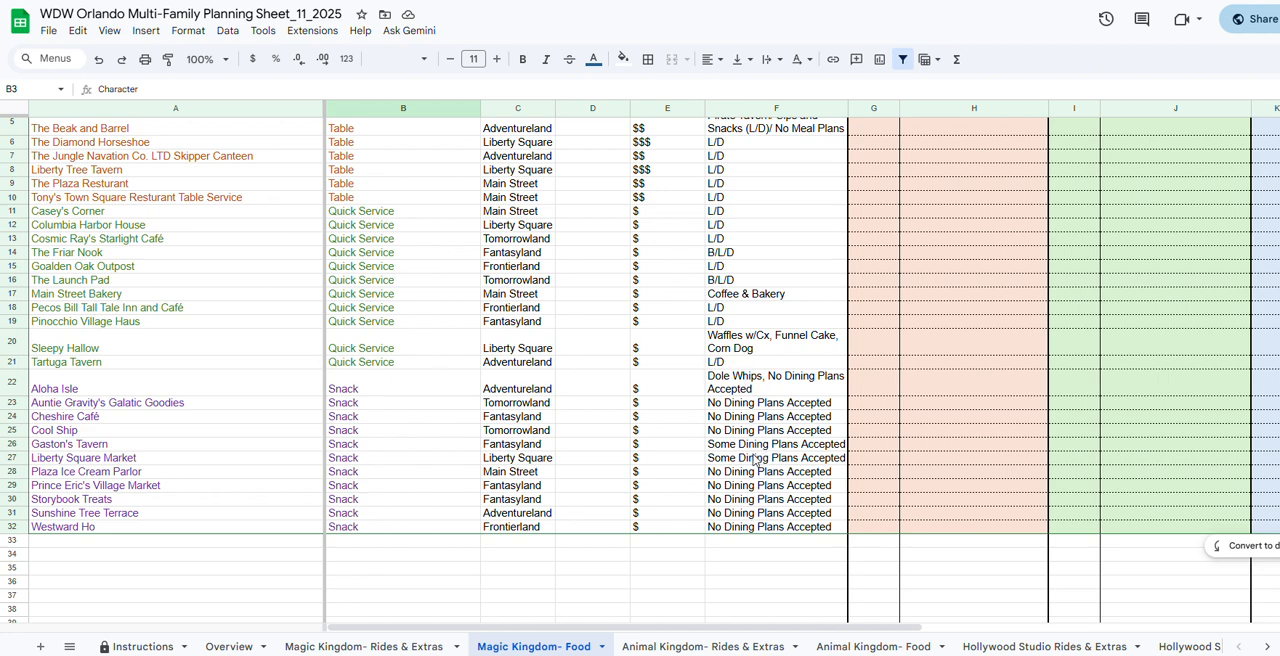
pyautogui.click(760, 446)
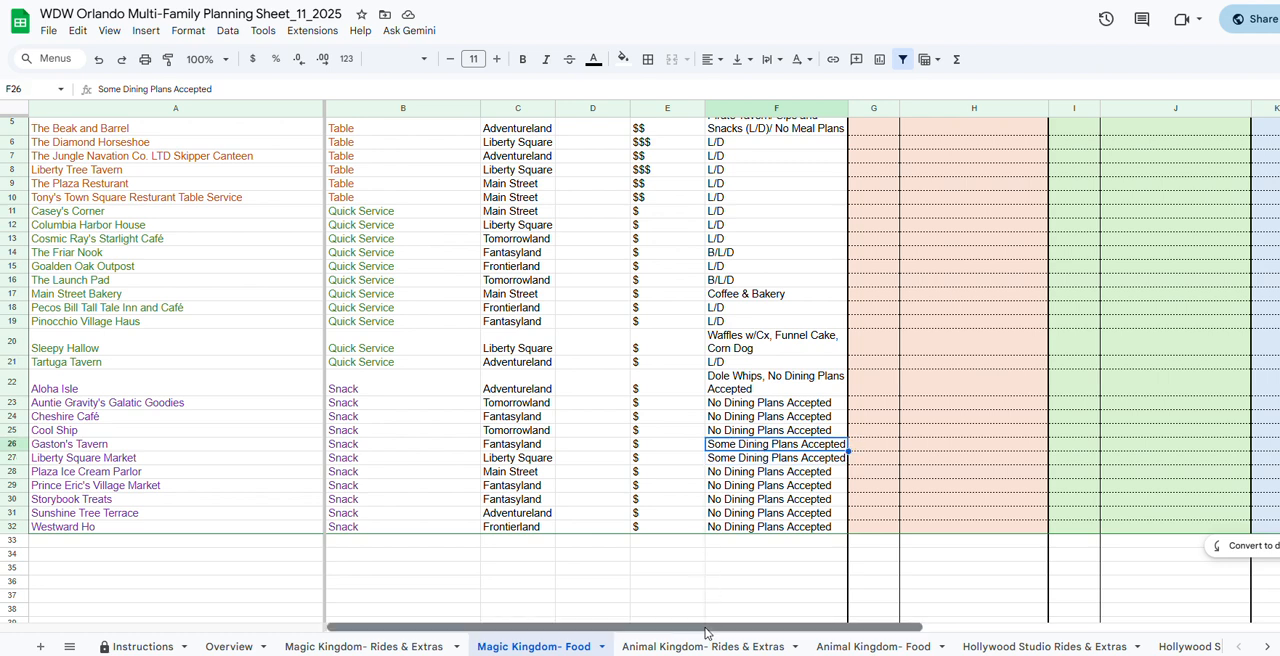
pyautogui.scroll(2, 610, 490)
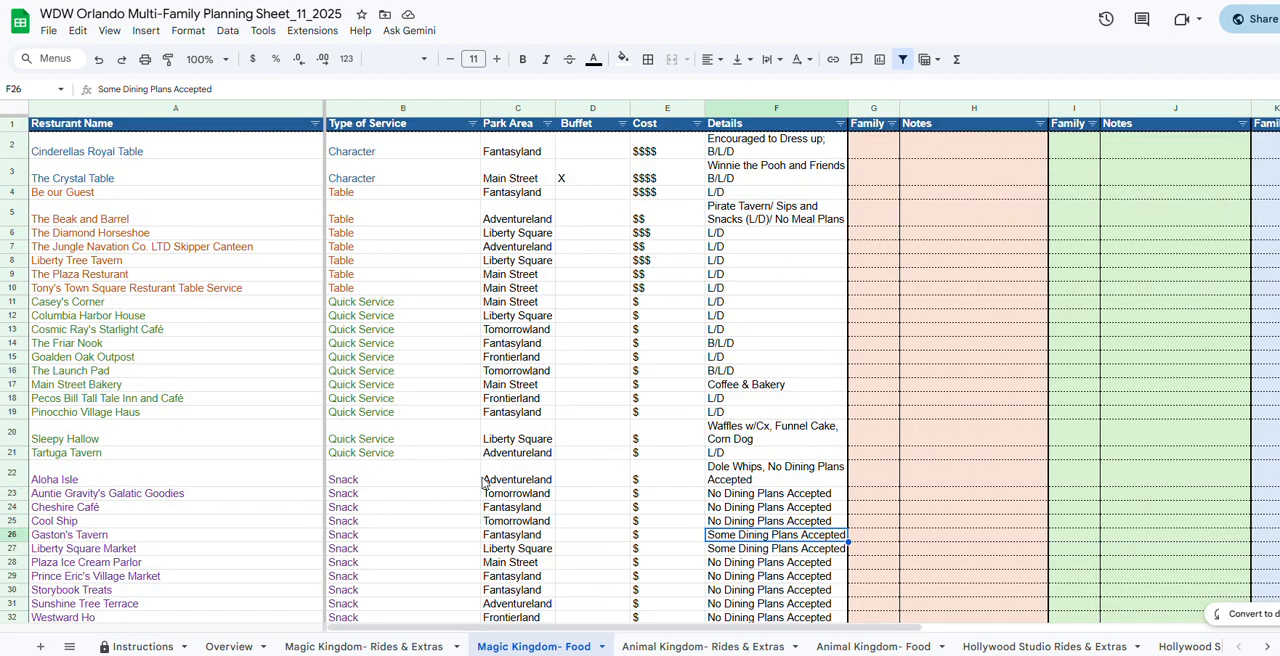
pyautogui.scroll(-2, 484, 484)
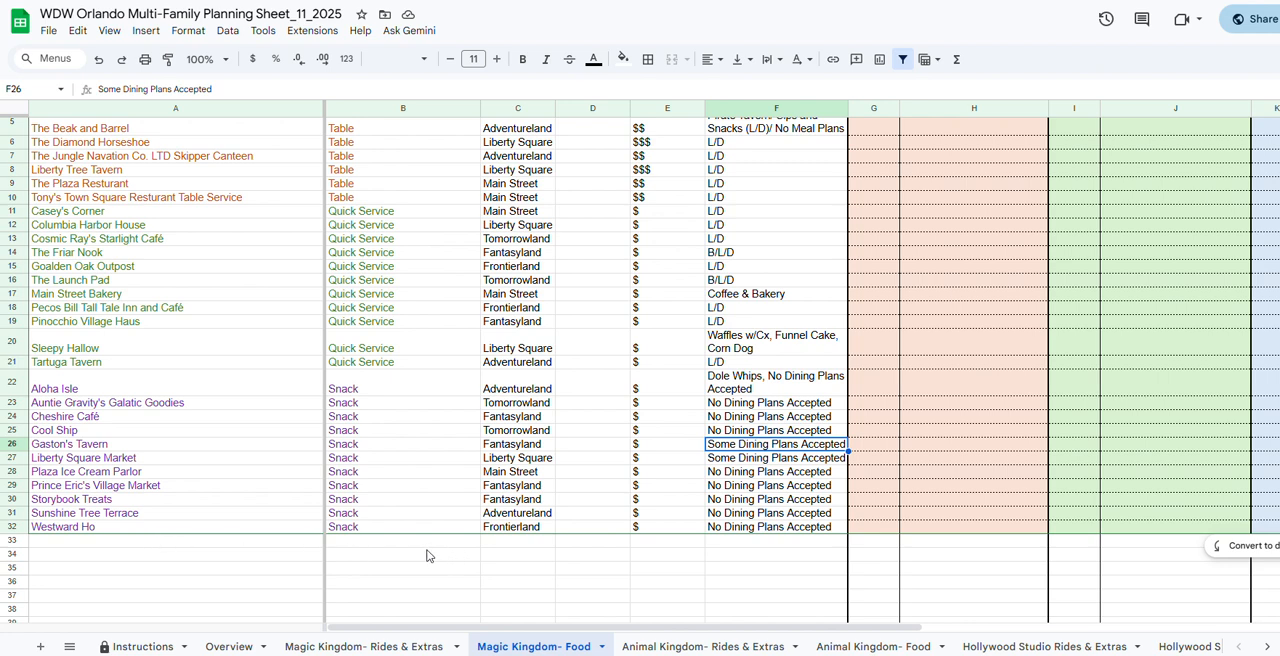
# Look through the Animal Kingdom, Hollywood Studio and EPCOT Rides & Extras sheets and the Magic Band Interactions sheet.
pyautogui.click(681, 645)
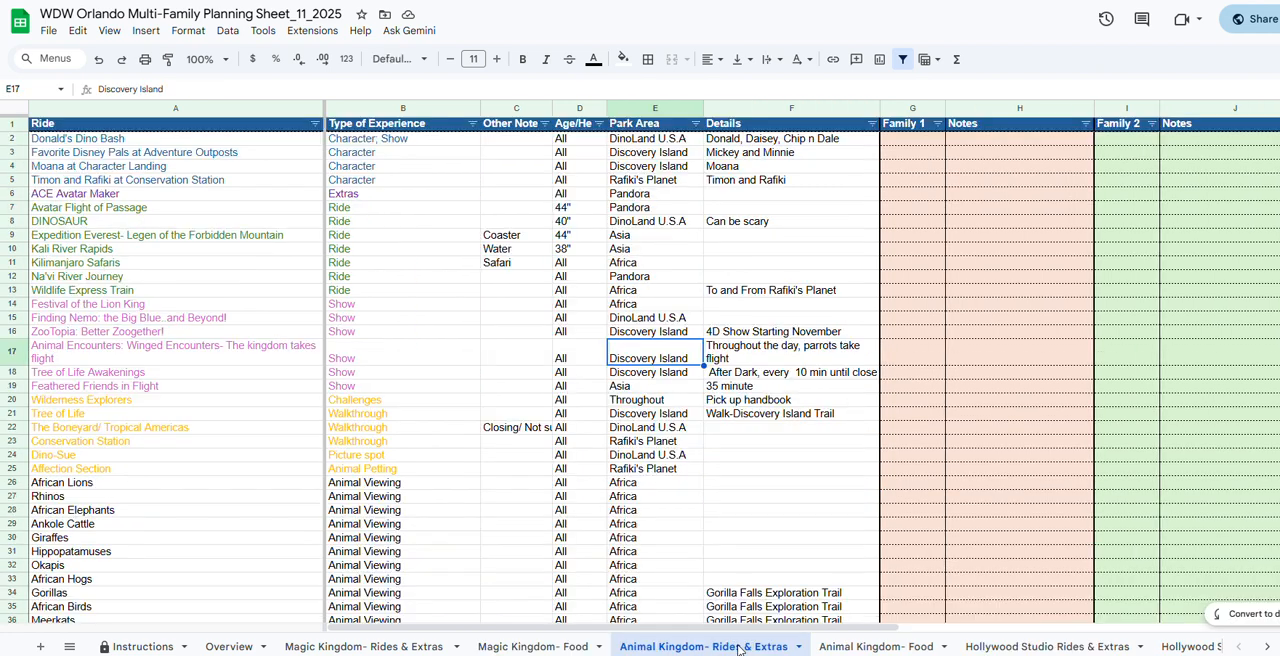
pyautogui.click(985, 647)
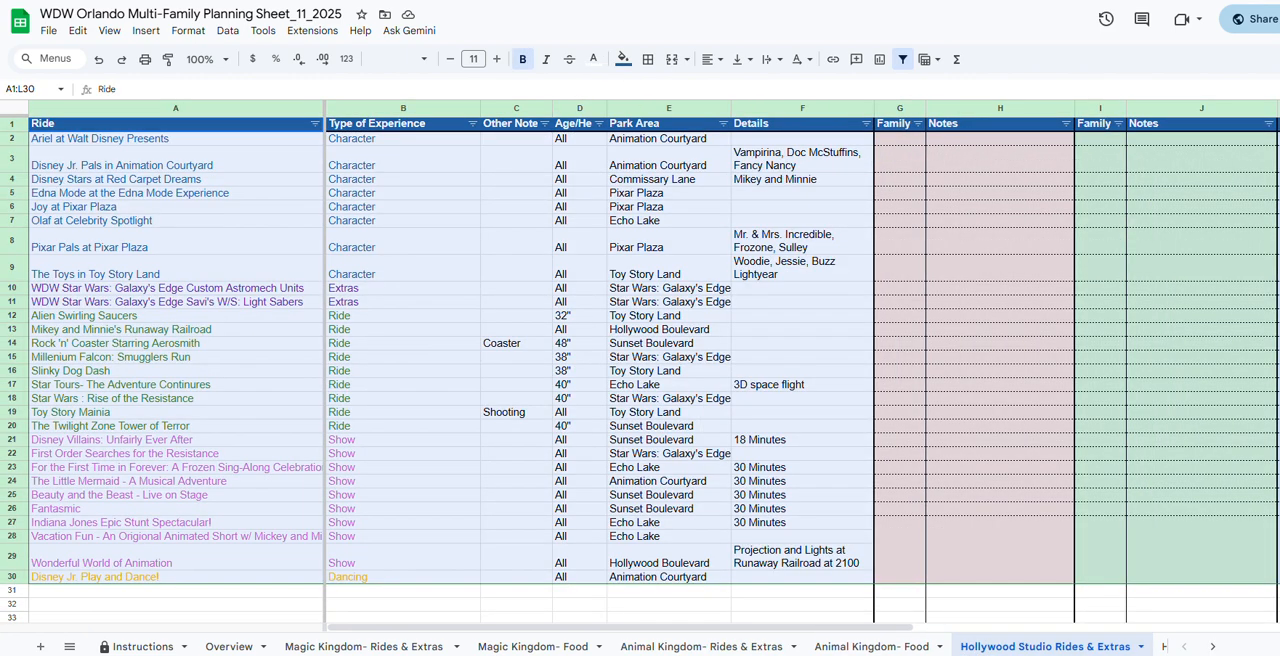
pyautogui.click(1208, 647)
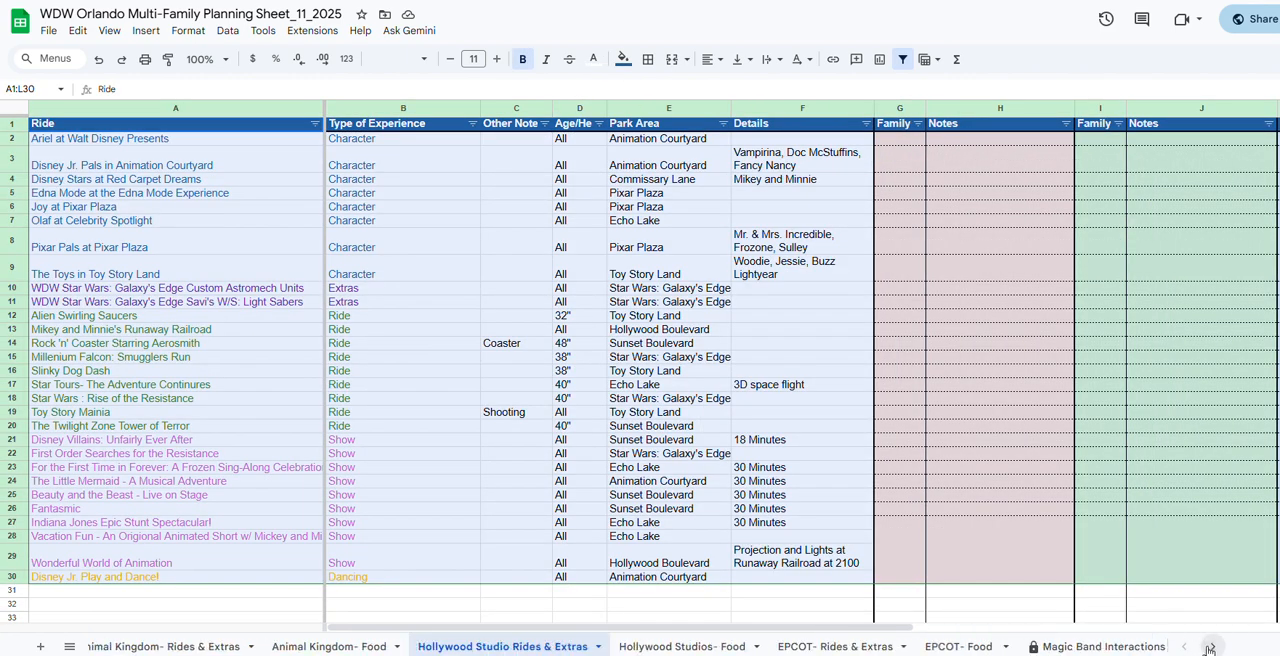
pyautogui.click(1208, 647)
pyautogui.click(803, 646)
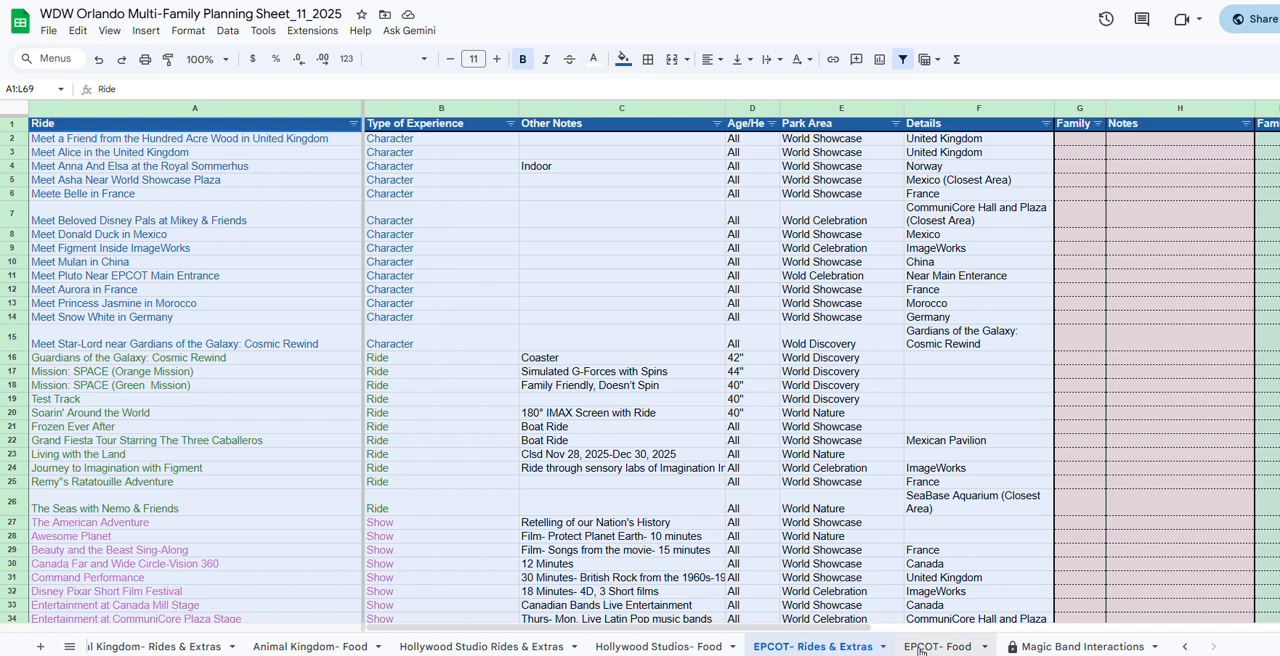
pyautogui.click(1090, 647)
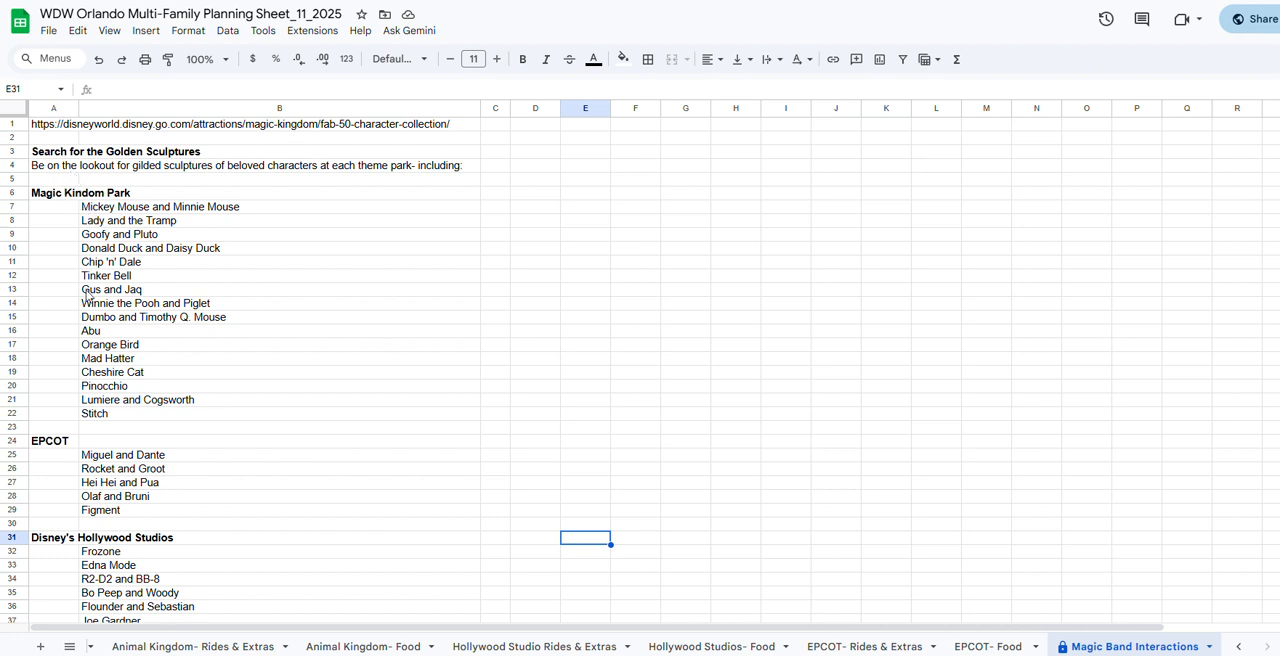
pyautogui.click(1238, 647)
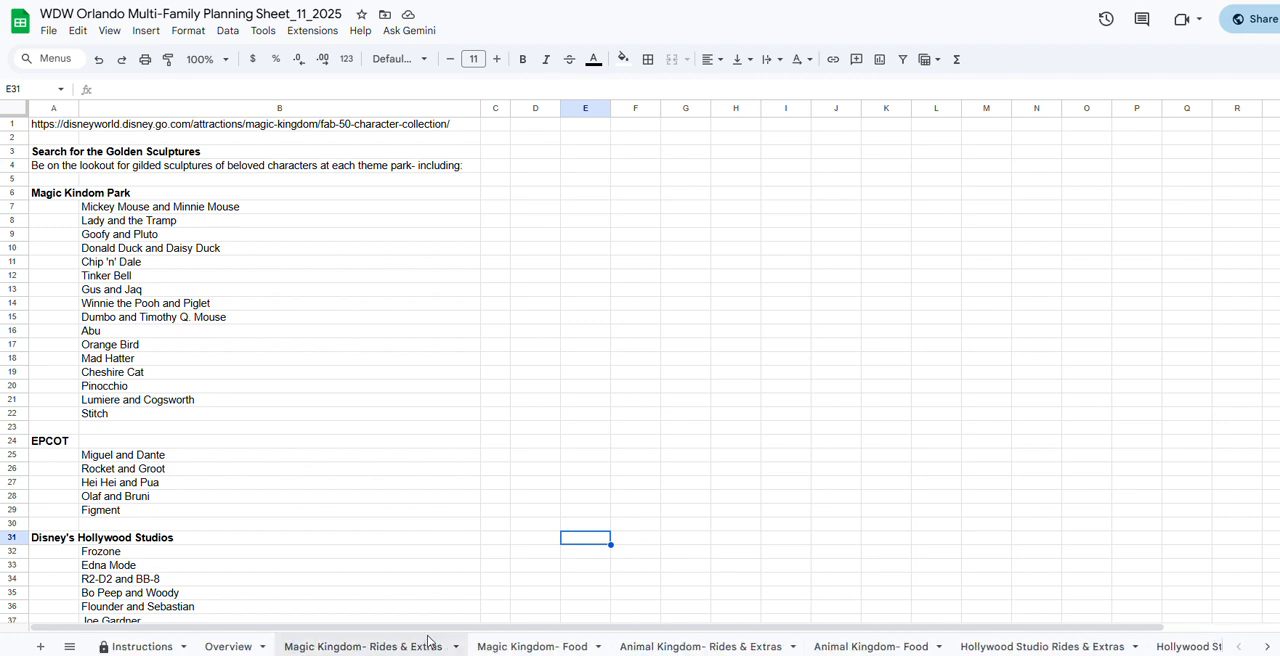
# Filter the Family 1 column on the Magic Kingdom- Rides & Extras sheet to show only rows marked X.
pyautogui.click(426, 646)
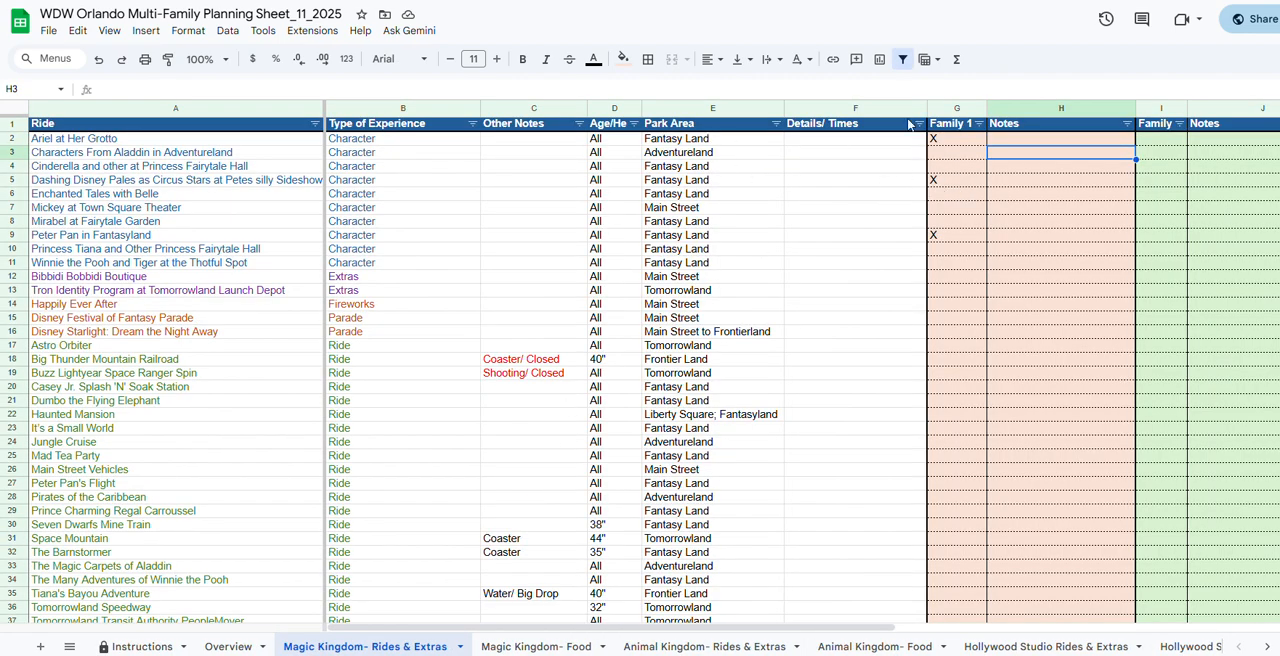
pyautogui.click(980, 124)
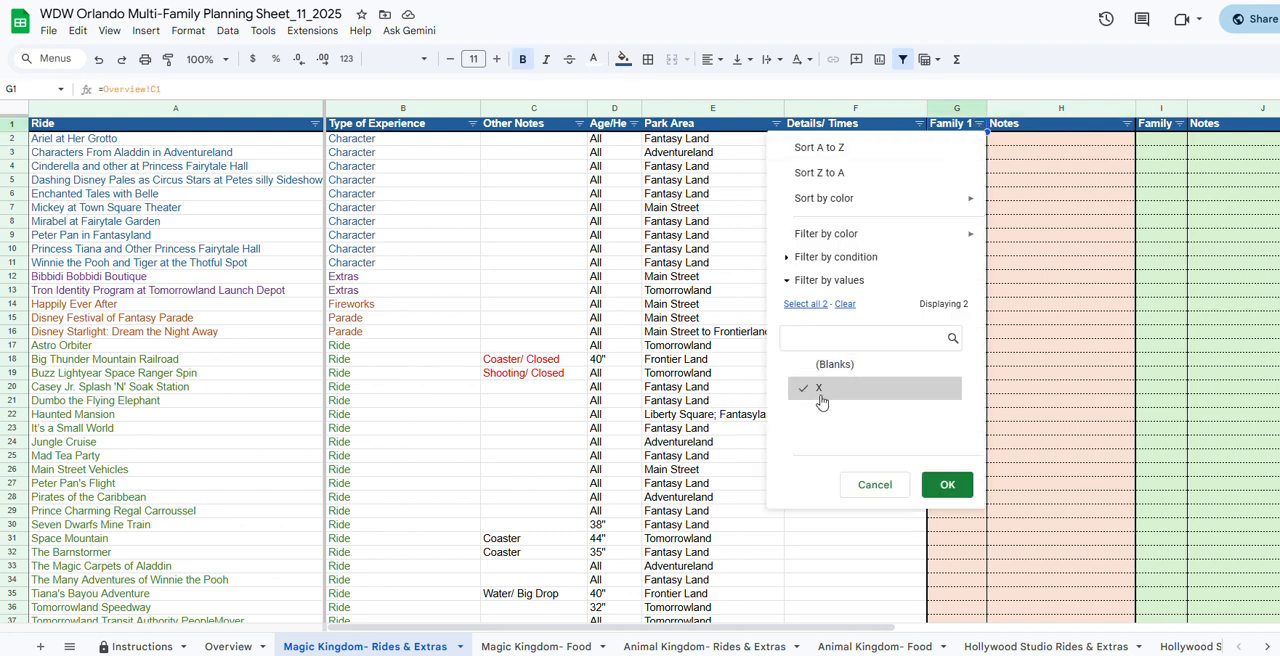
pyautogui.click(950, 486)
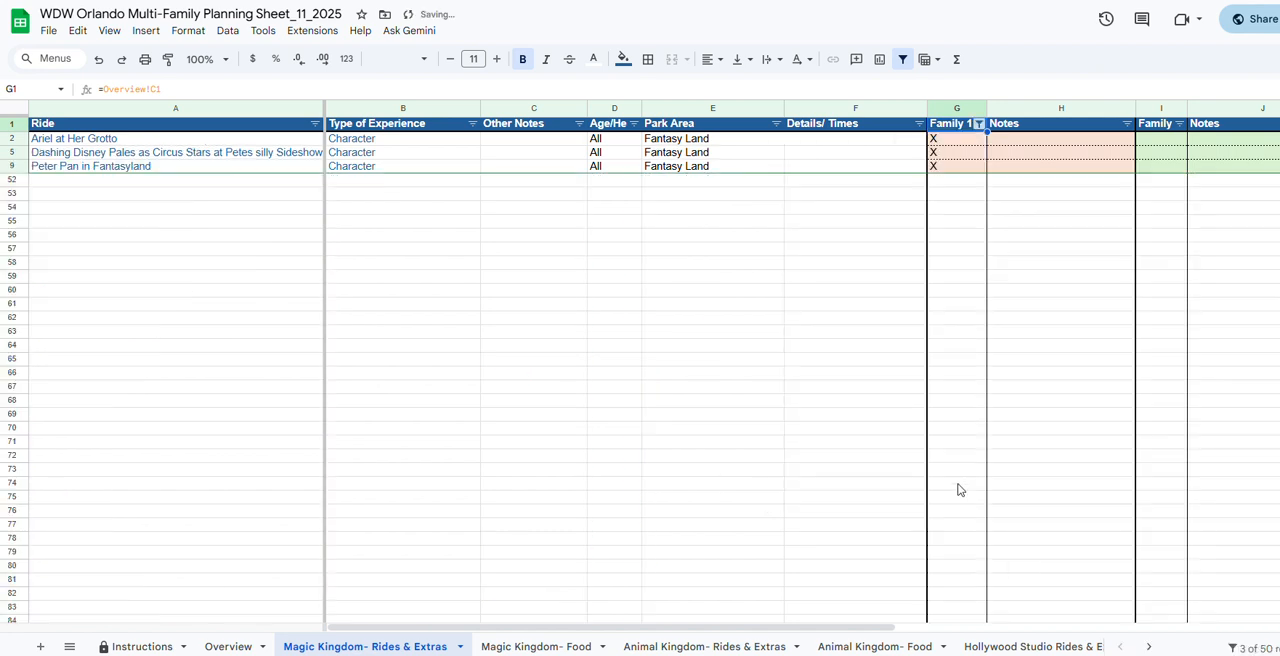
# Include the blank rows again in the Family 1 column's filter.
pyautogui.click(978, 124)
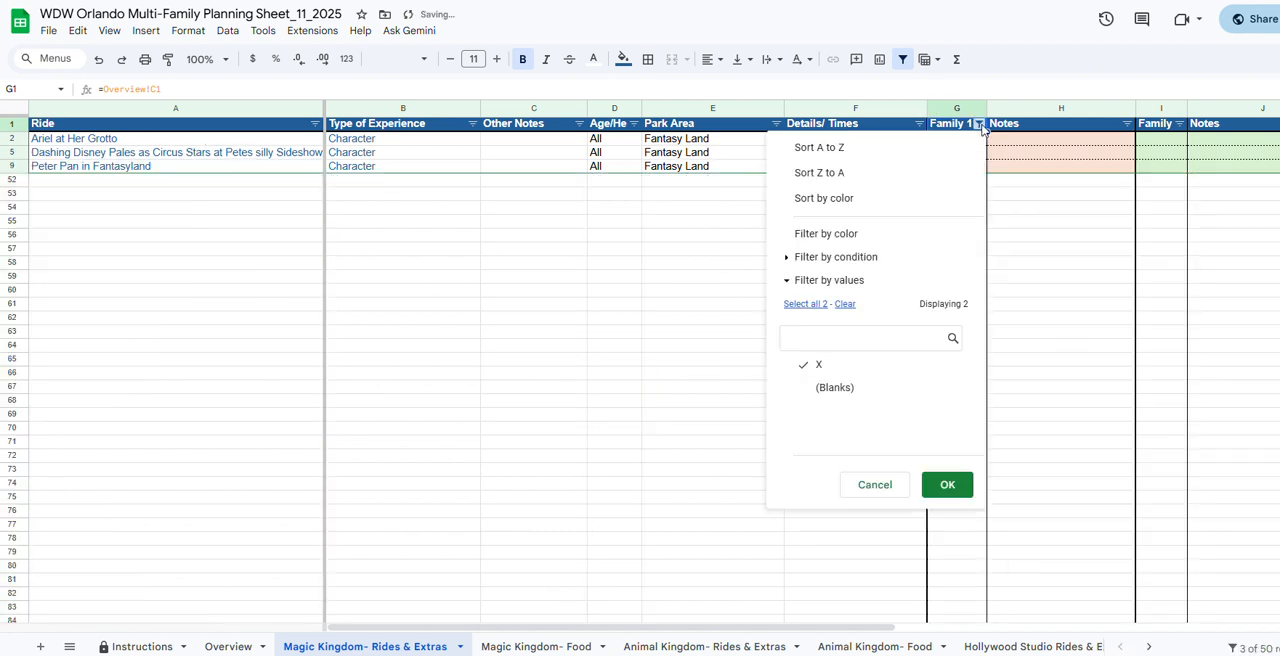
pyautogui.click(822, 392)
pyautogui.click(928, 489)
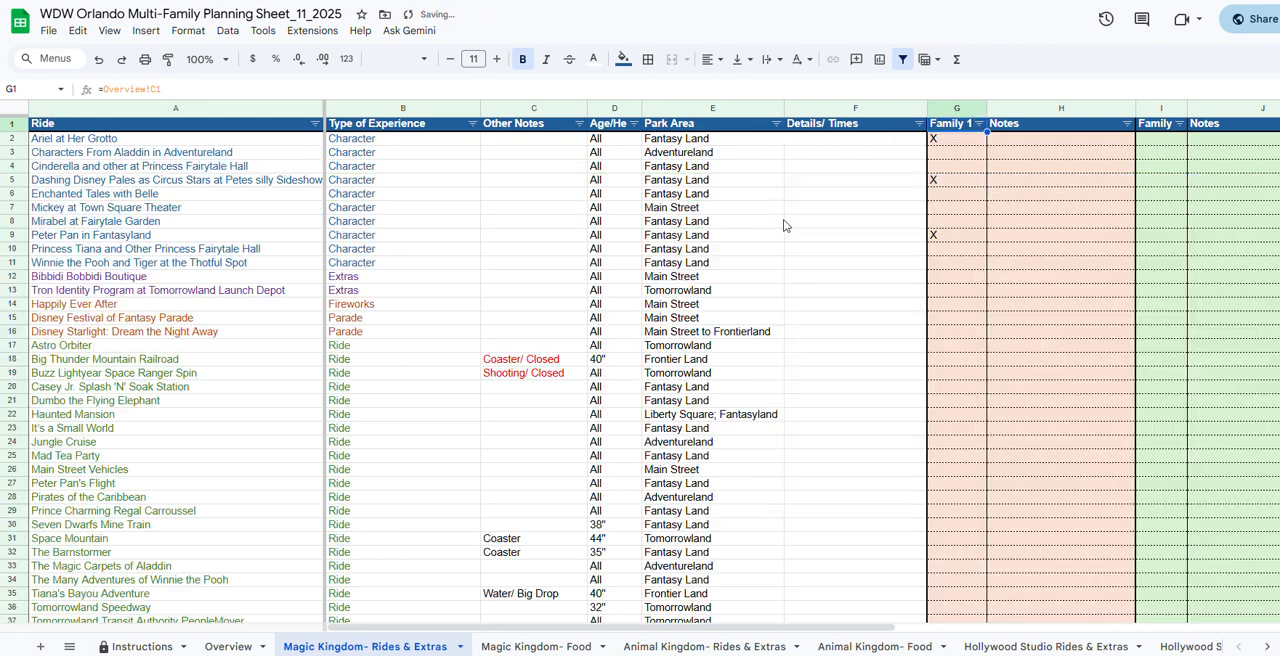
# Try sorting the Magic Kingdom rides by Park Area from A to Z, and undo the sort.
pyautogui.click(776, 123)
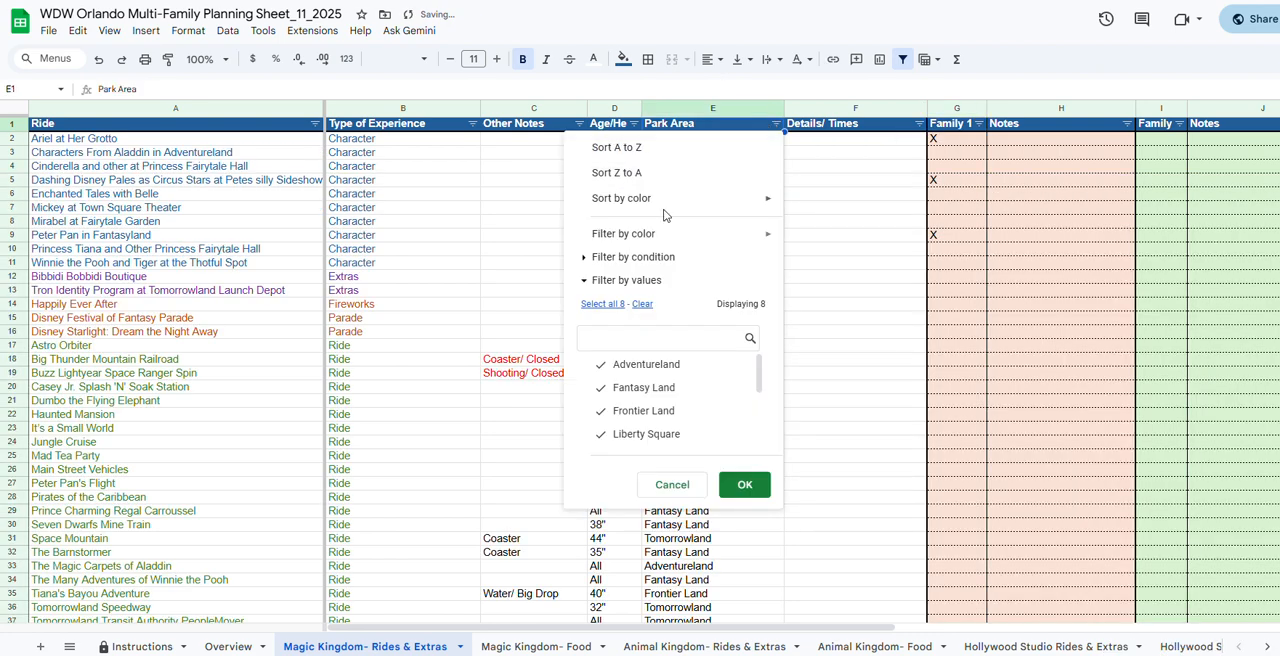
pyautogui.click(617, 148)
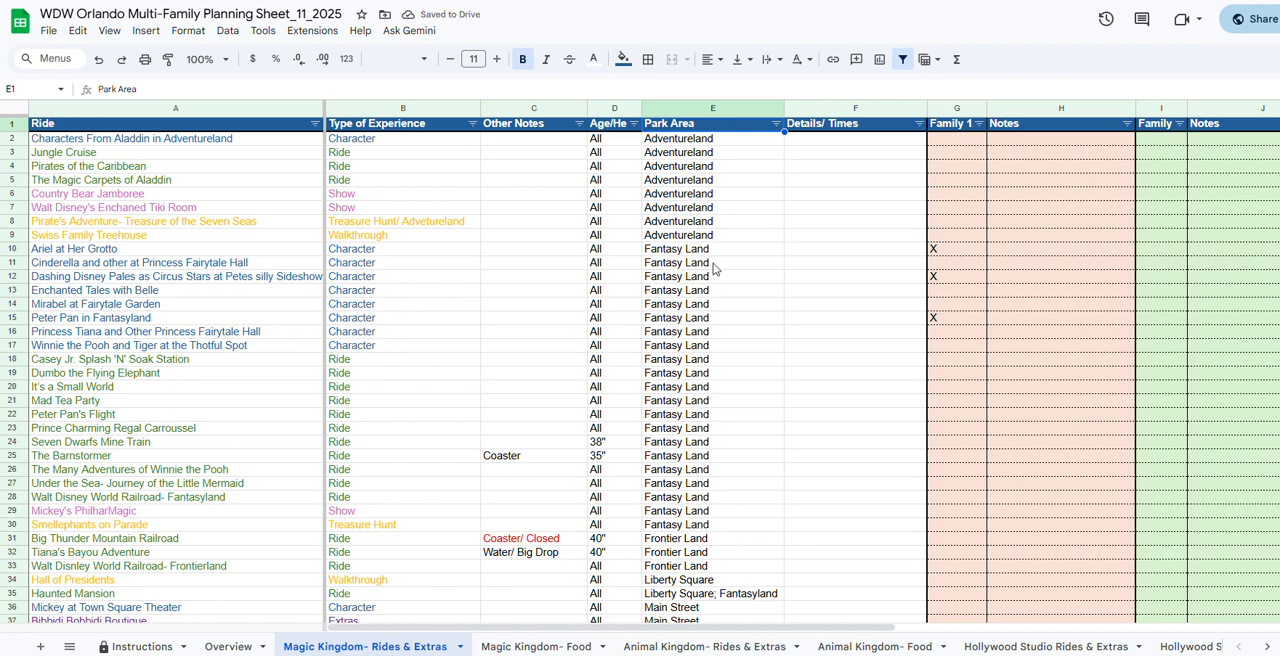
pyautogui.click(776, 124)
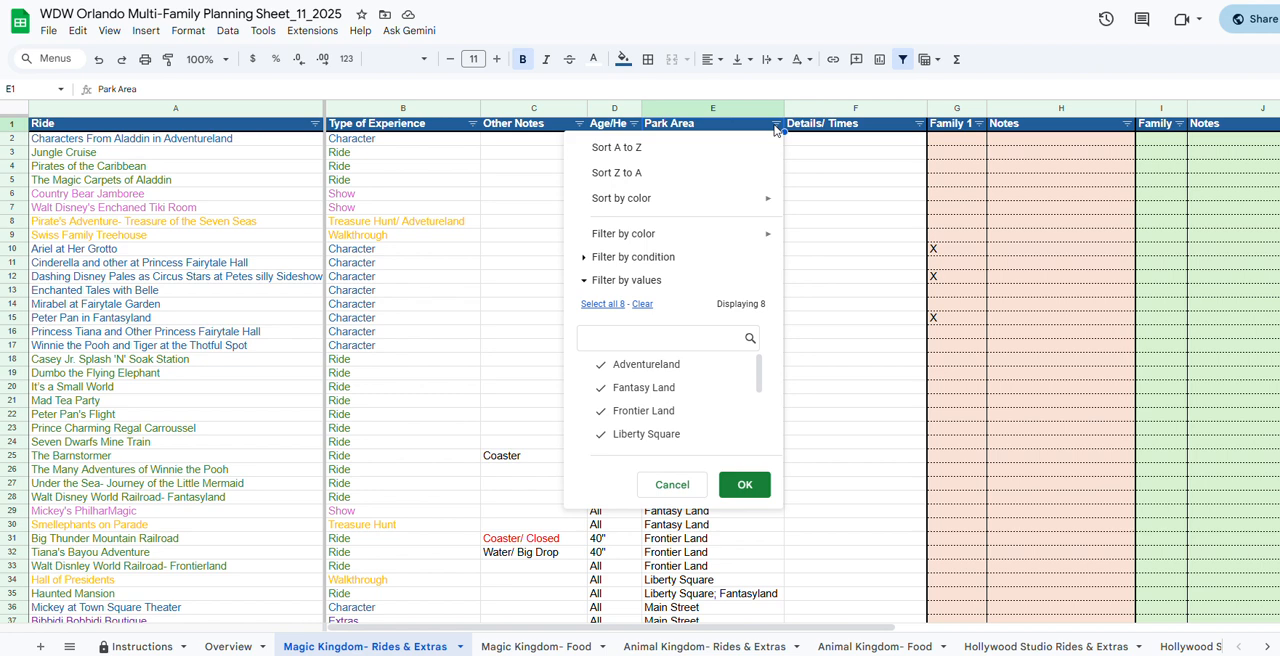
pyautogui.click(676, 490)
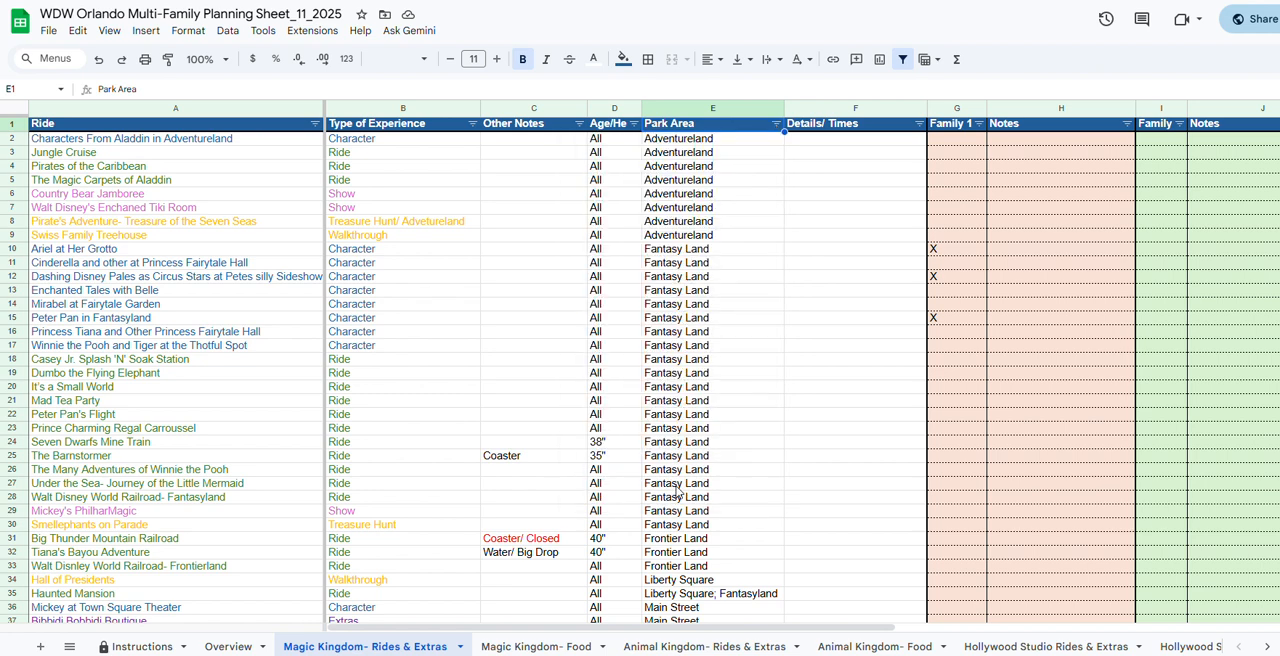
# Replace the Family 1 and Family 2 headers on the Overview sheet with the names of two families.
pyautogui.click(216, 647)
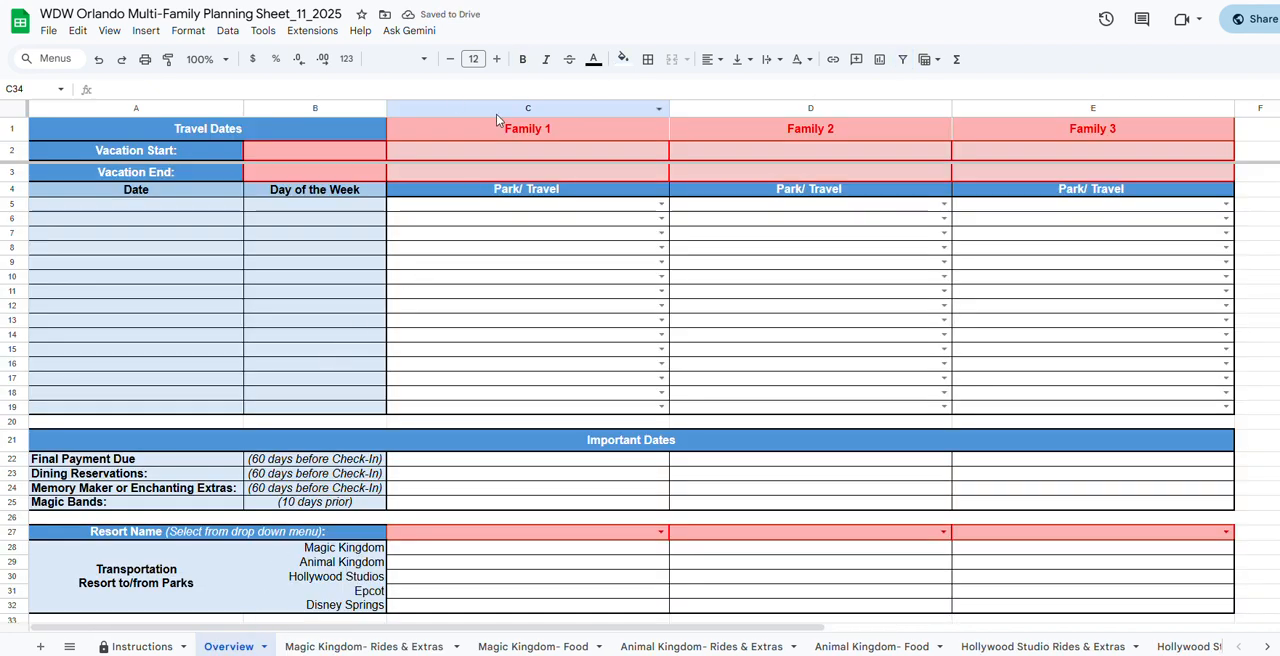
pyautogui.click(527, 126)
pyautogui.doubleClick(527, 126)
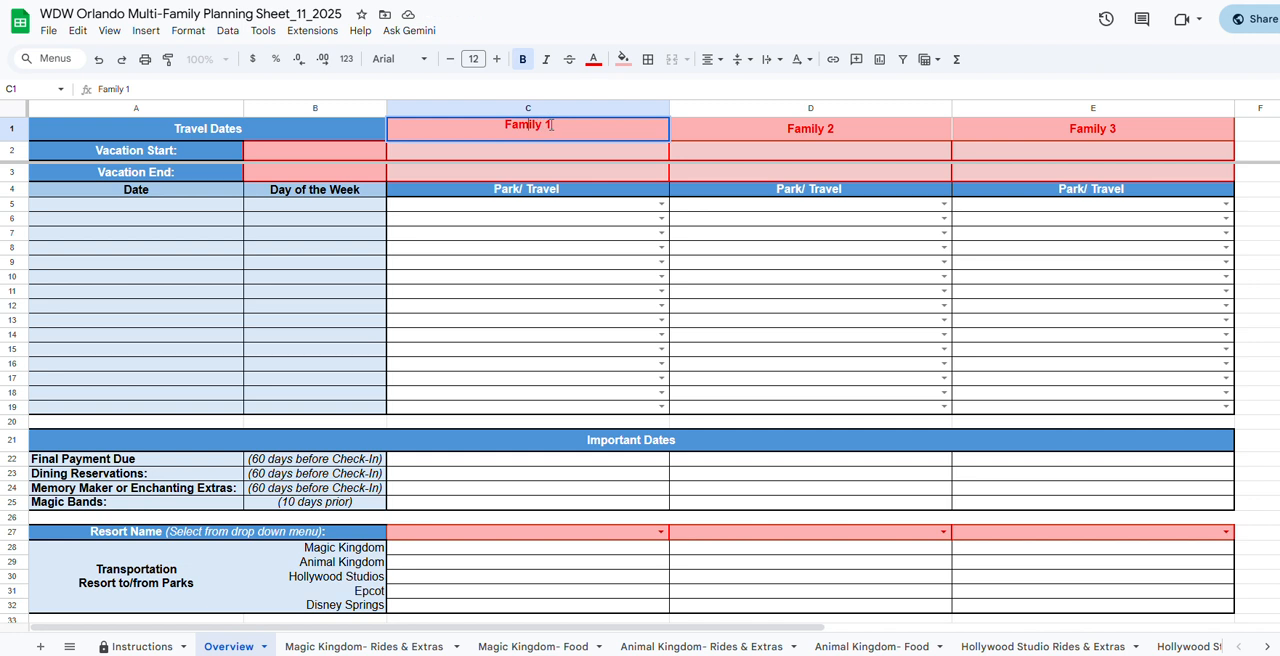
pyautogui.moveTo(556, 125); pyautogui.dragTo(505, 128)
pyautogui.write('House')
pyautogui.press('Tab')
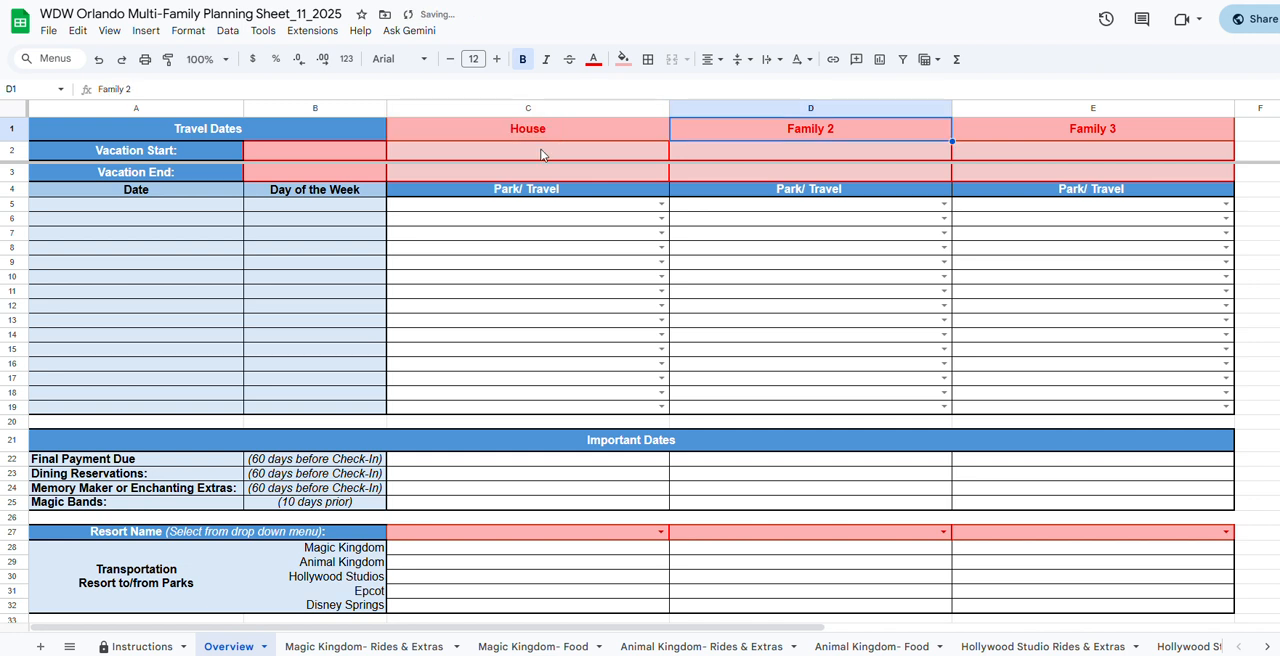
pyautogui.write('Kinder')
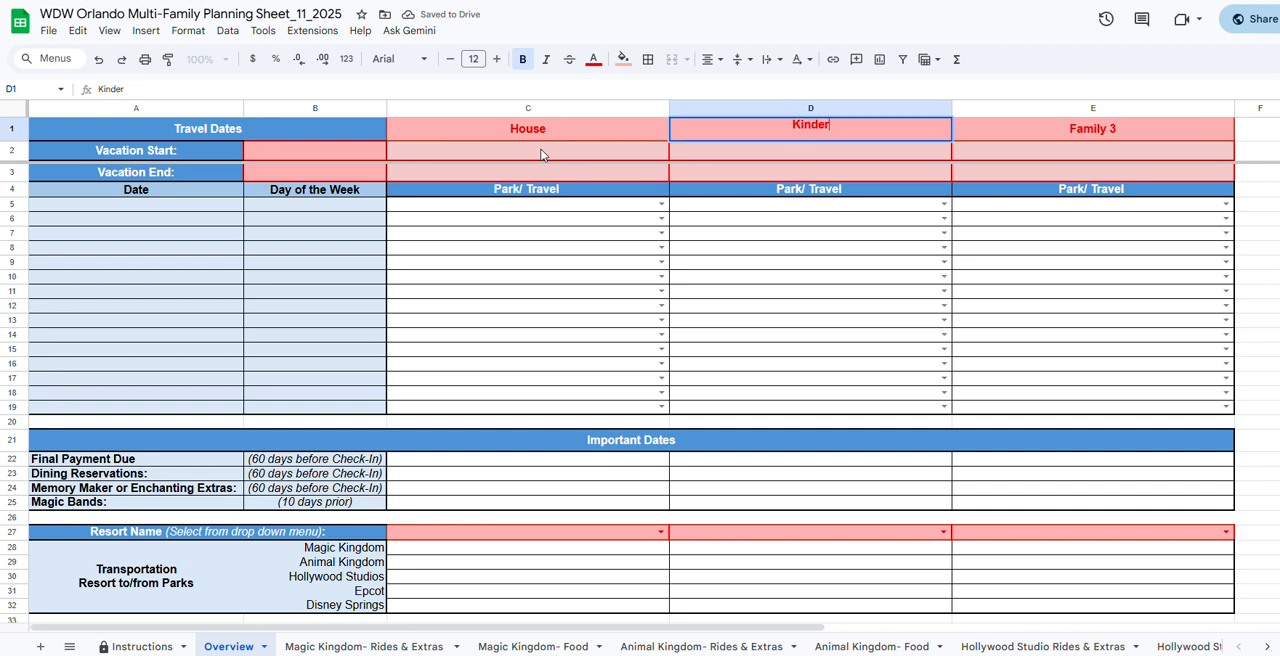
pyautogui.click(541, 155)
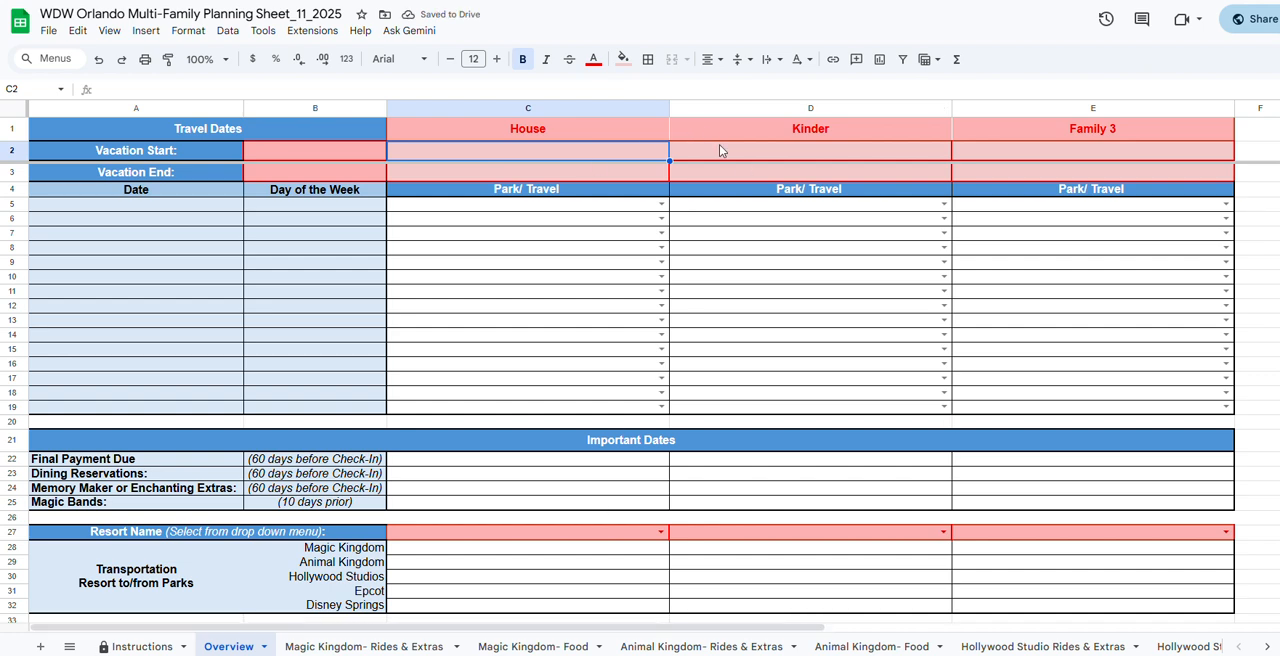
# Check the family column headers and their link to the Overview sheet on the Magic Kingdom- Rides & Extras sheet.
pyautogui.click(415, 647)
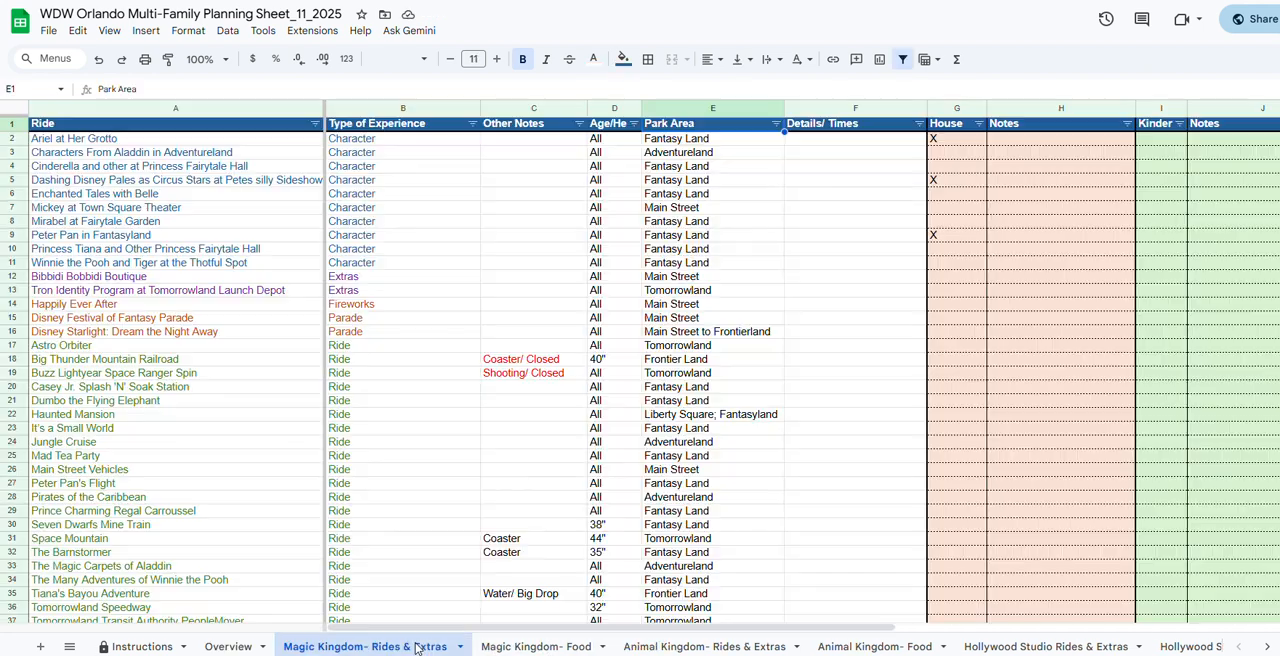
pyautogui.click(952, 128)
pyautogui.click(1160, 130)
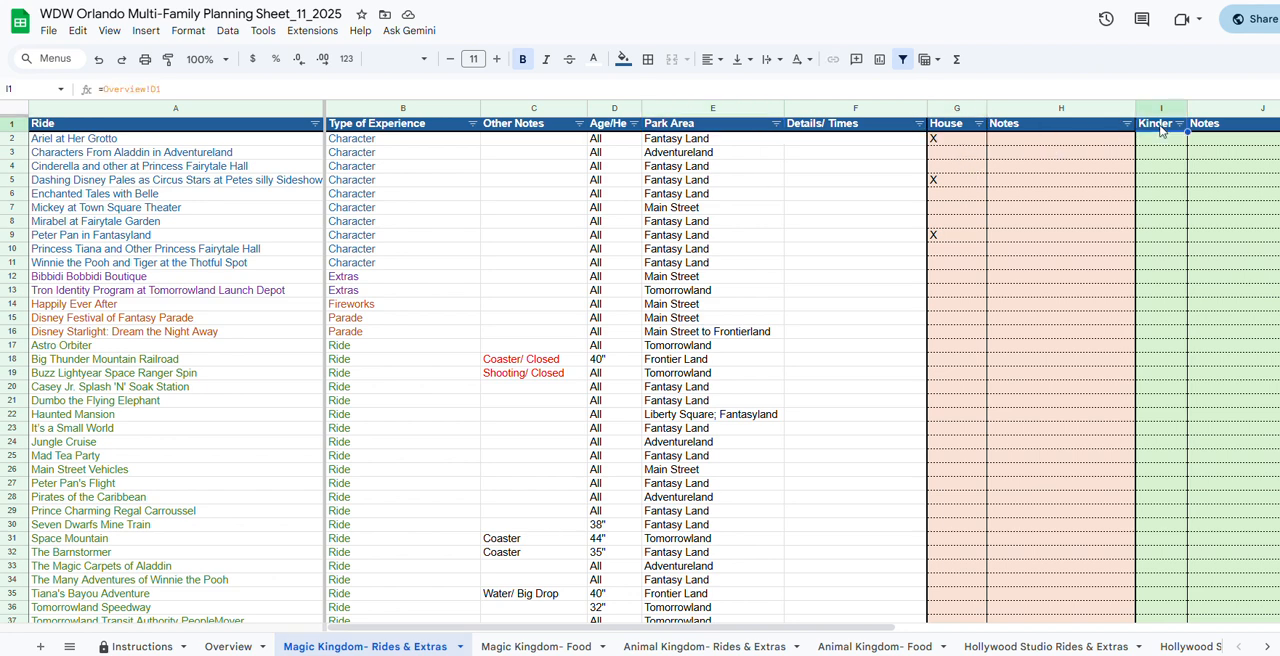
# Undo both family header changes on the Overview sheet.
pyautogui.click(226, 647)
pyautogui.hotkey('ctrl', 'z')
pyautogui.hotkey('ctrl', 'z')
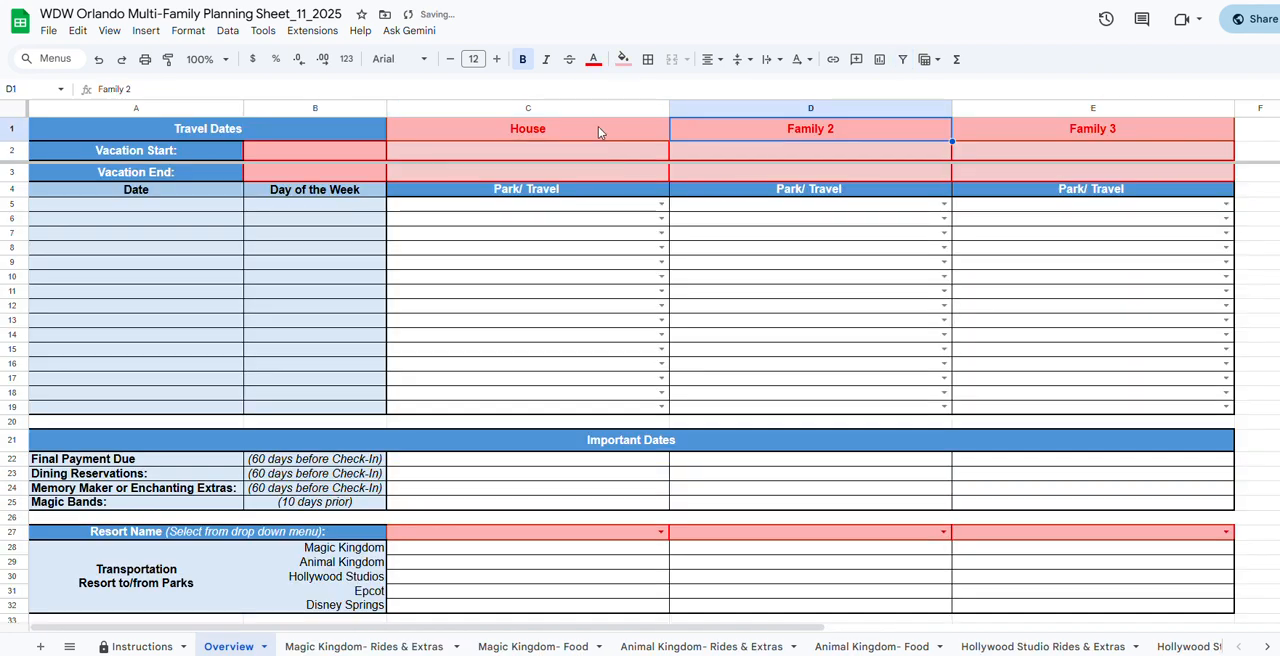
# Set the overall Vacation Start to 1/2/2026 and Vacation End to 1/10/2026 under Travel Dates.
pyautogui.click(329, 158)
pyautogui.doubleClick(329, 153)
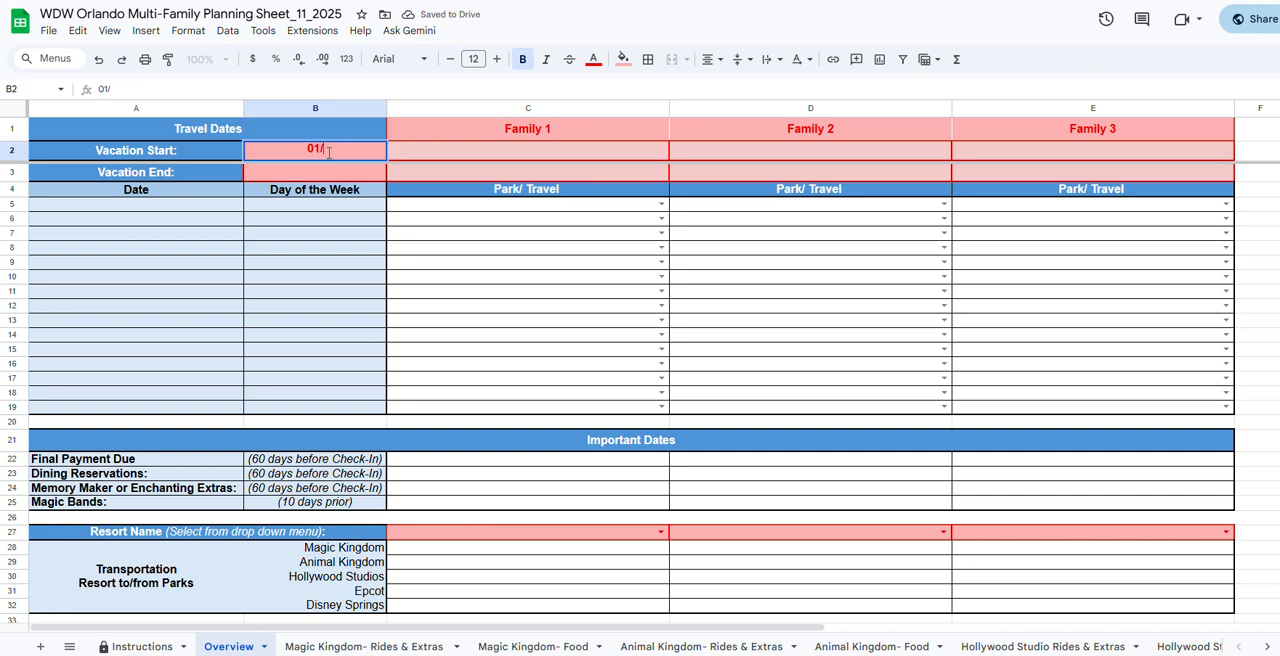
pyautogui.write('01/2/2026')
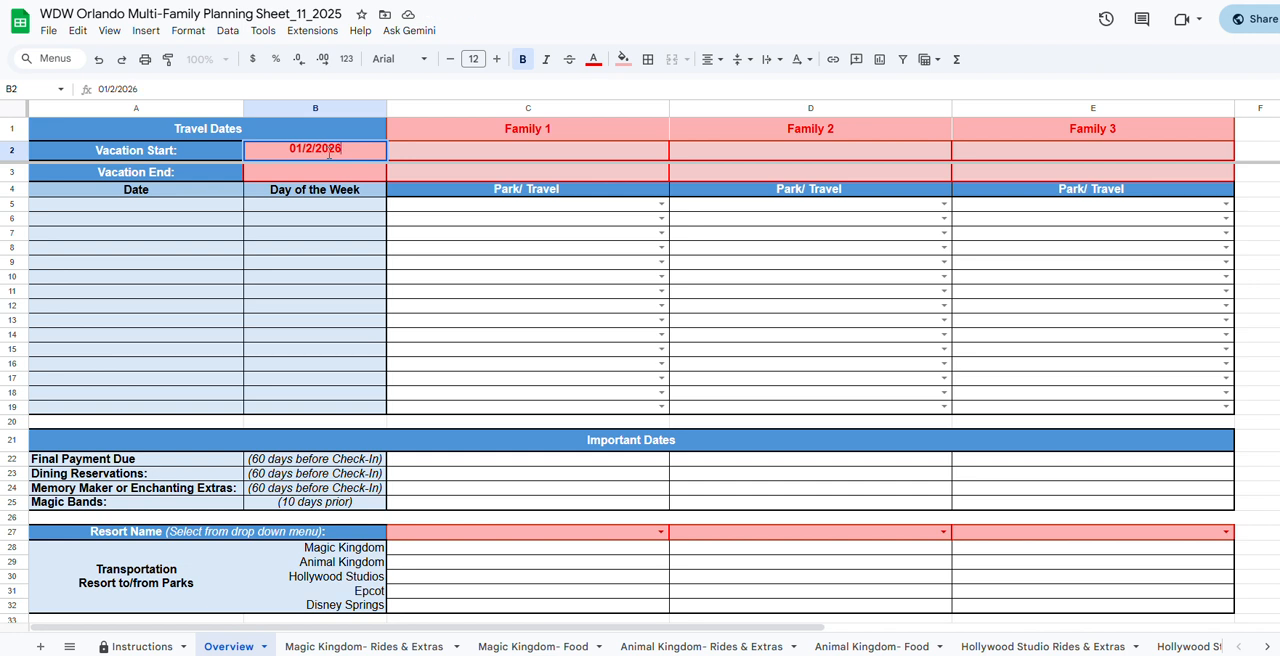
pyautogui.press('Return')
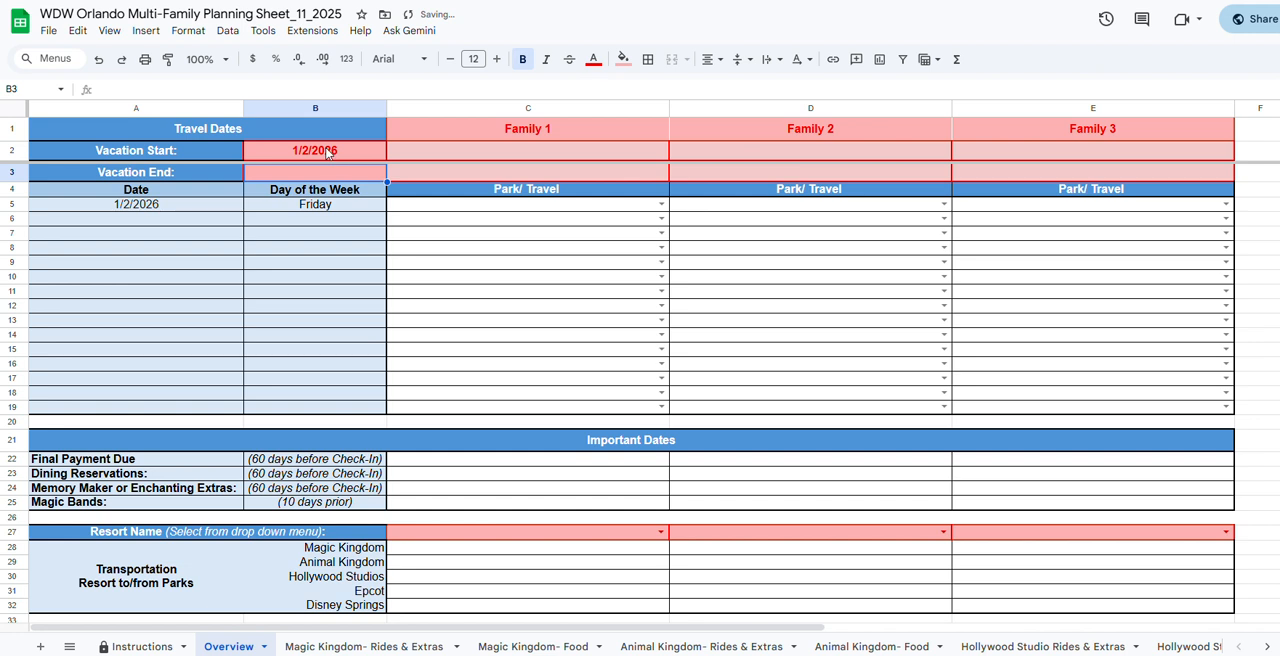
pyautogui.write('1')
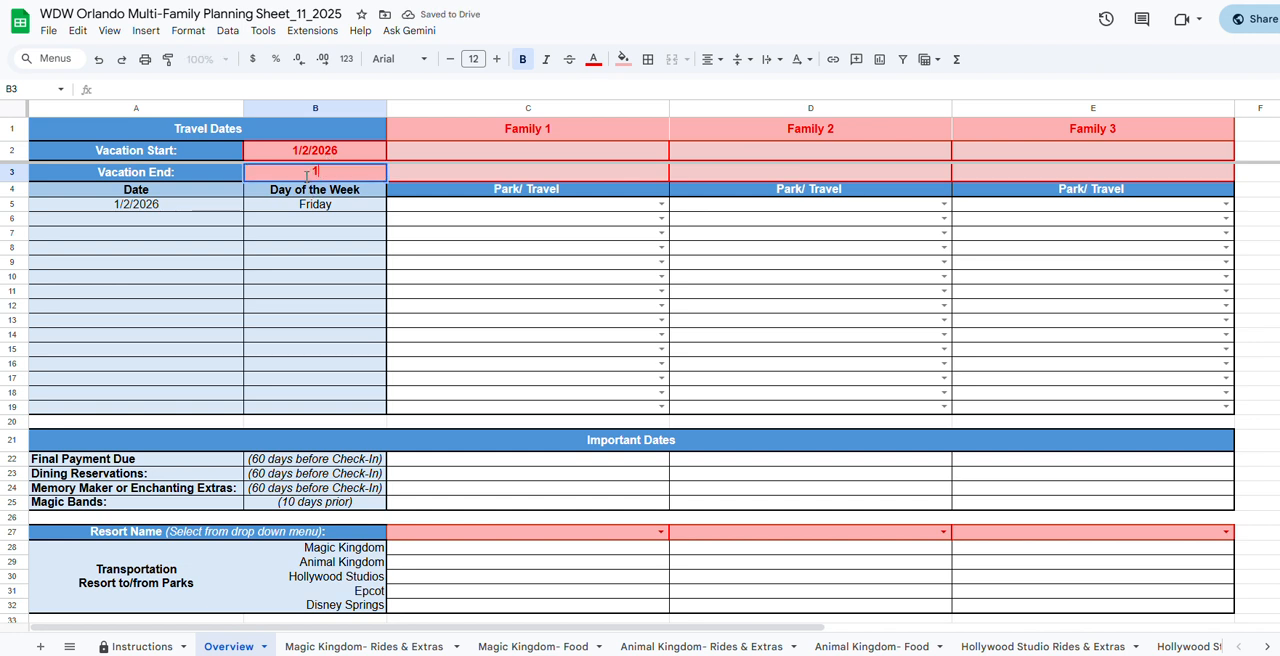
pyautogui.write('/10/2')
pyautogui.write('026')
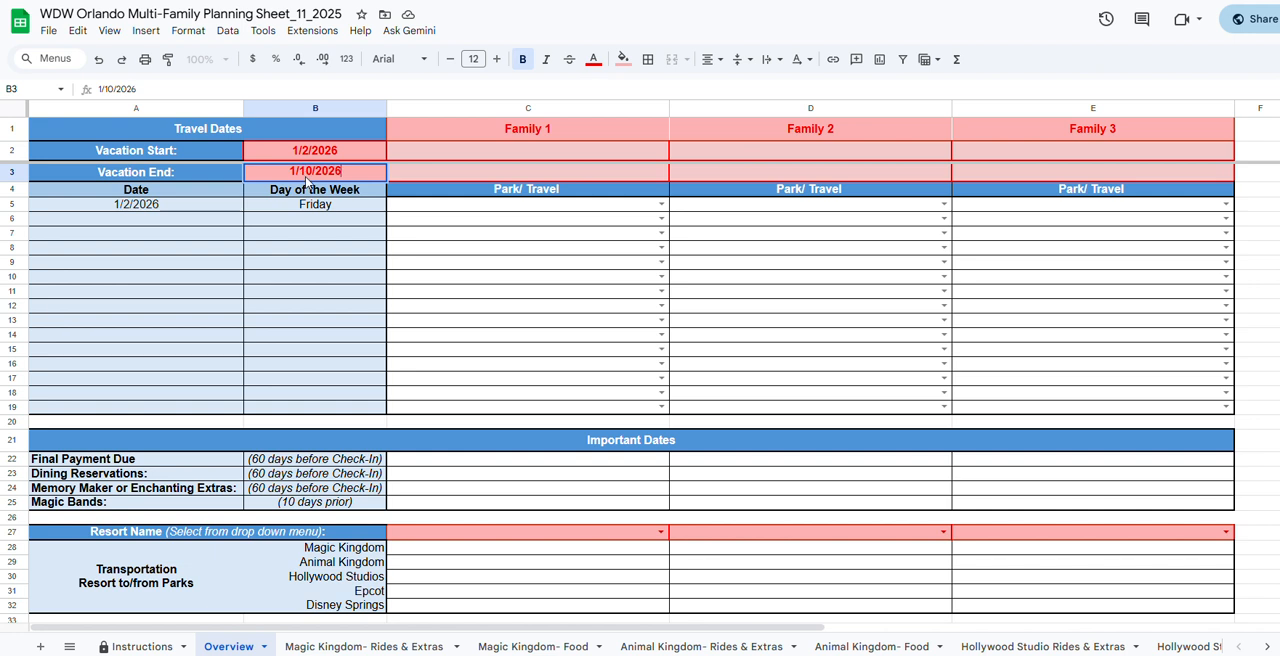
pyautogui.press('Return')
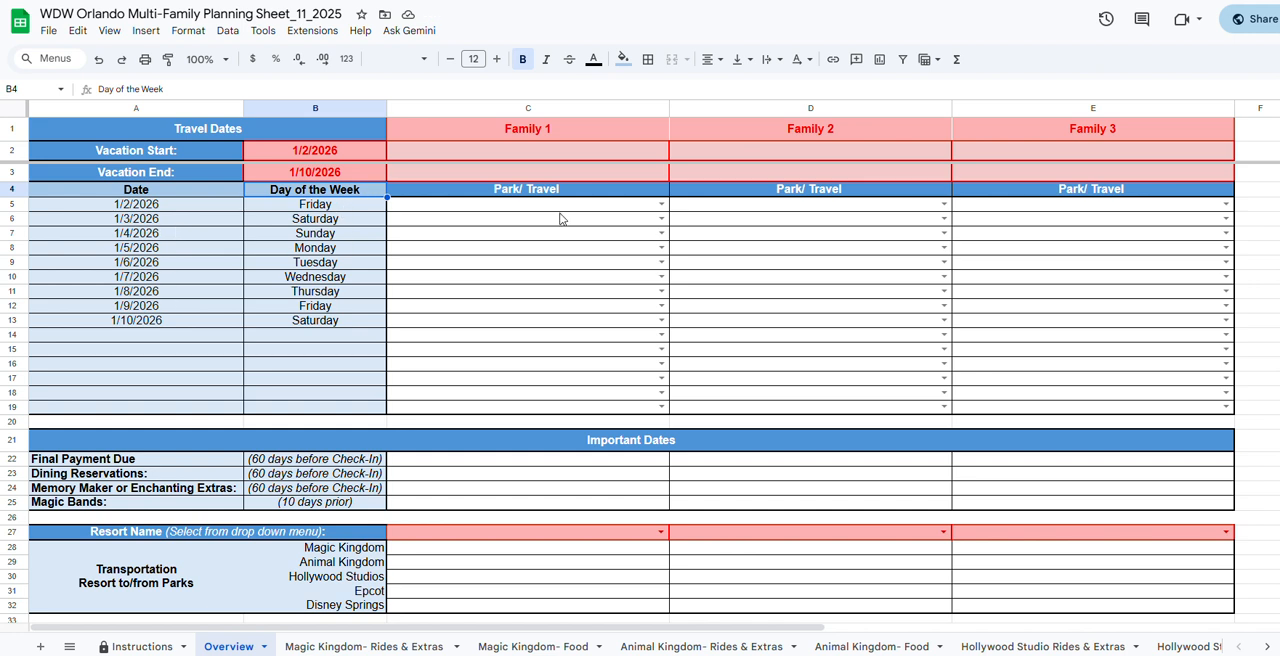
# Enter 1/4/2026 as Family 1's vacation start and 1/10/2026 as its vacation end.
pyautogui.click(576, 155)
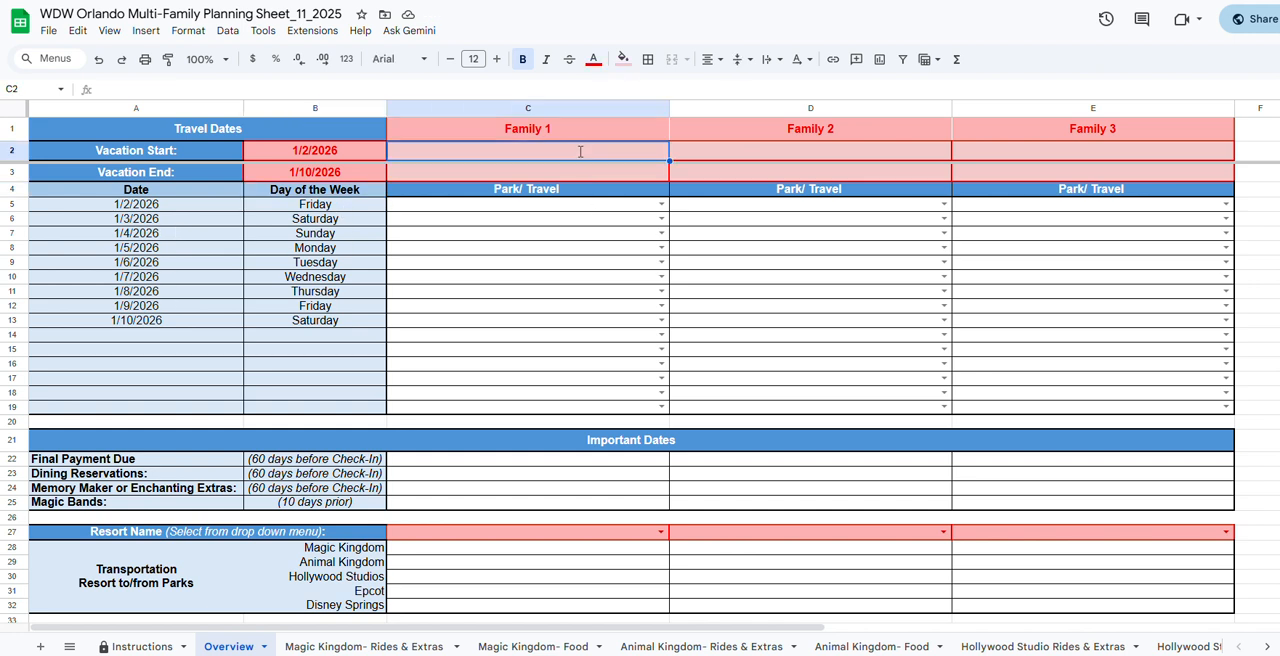
pyautogui.write('01/')
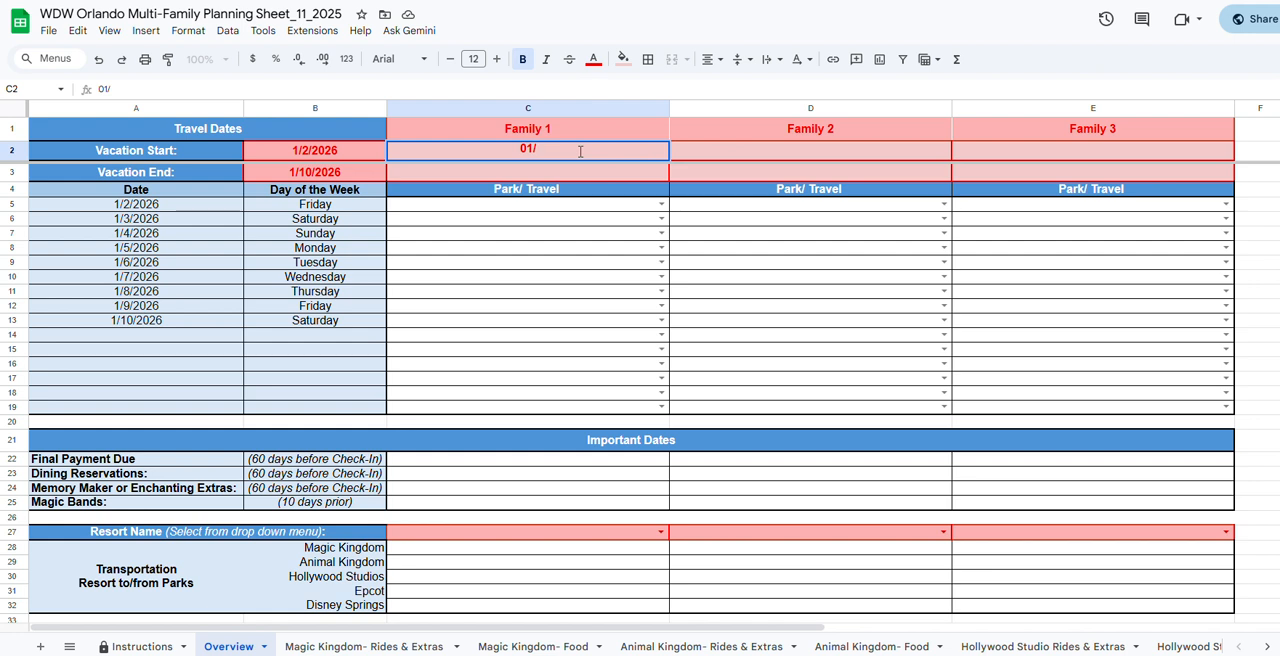
pyautogui.write('4/2026')
pyautogui.press('Return')
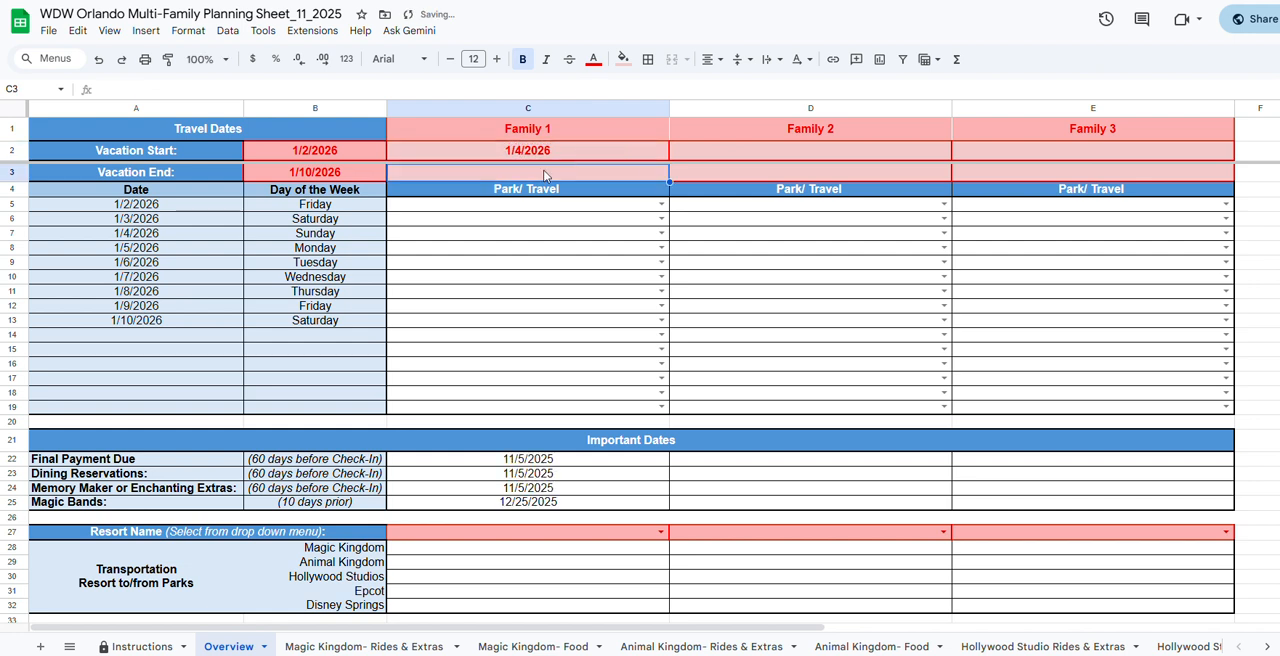
pyautogui.doubleClick(528, 172)
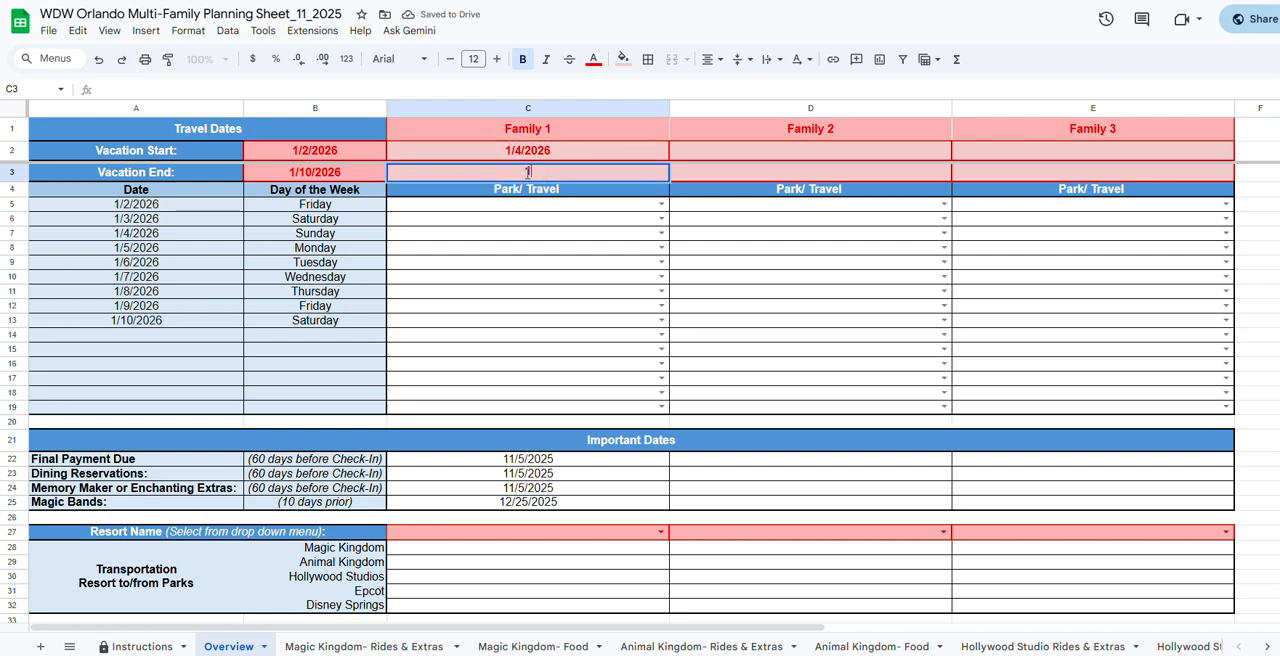
pyautogui.write('1/10/2026')
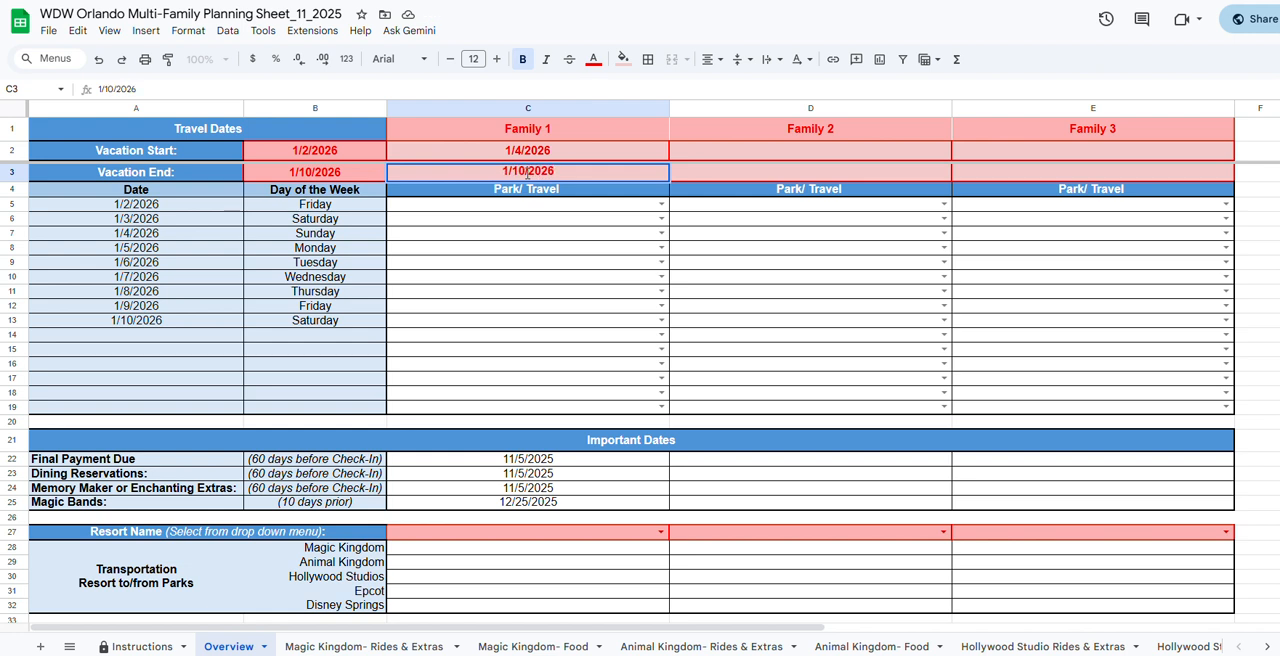
pyautogui.press('Return')
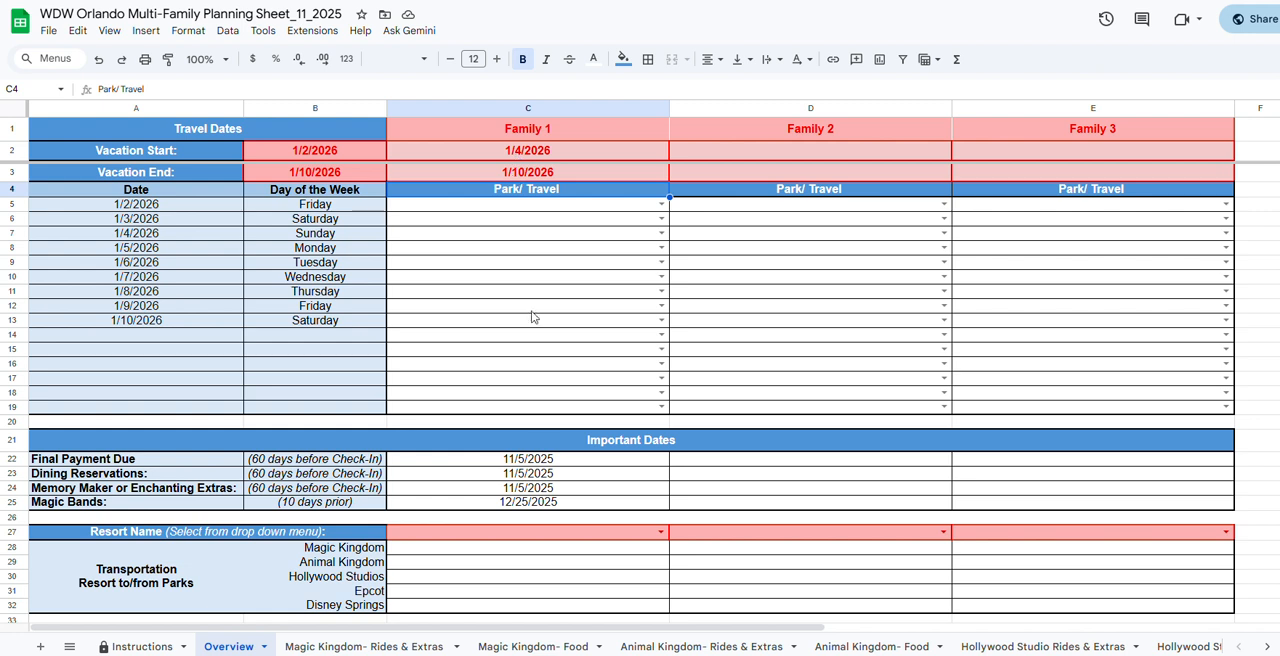
# Inspect Family 1's calculated Final Payment Due and Magic Bands dates under Important Dates.
pyautogui.click(553, 462)
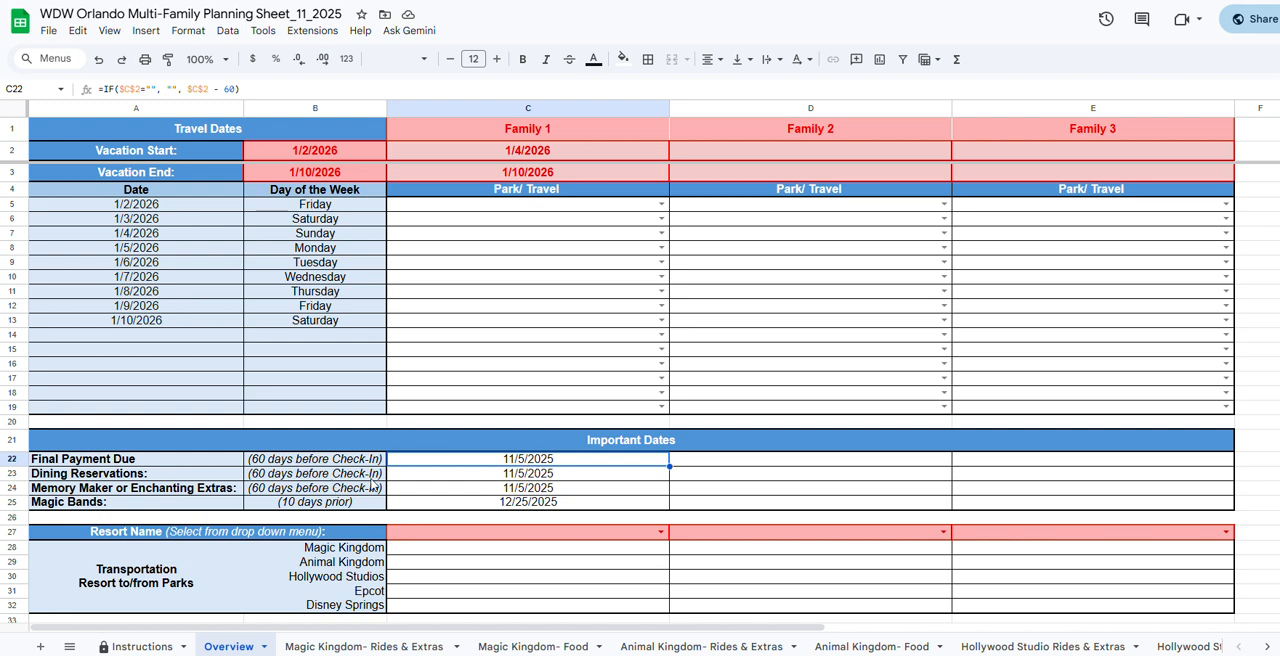
pyautogui.click(533, 505)
pyautogui.hotkey('shift', 'Up')
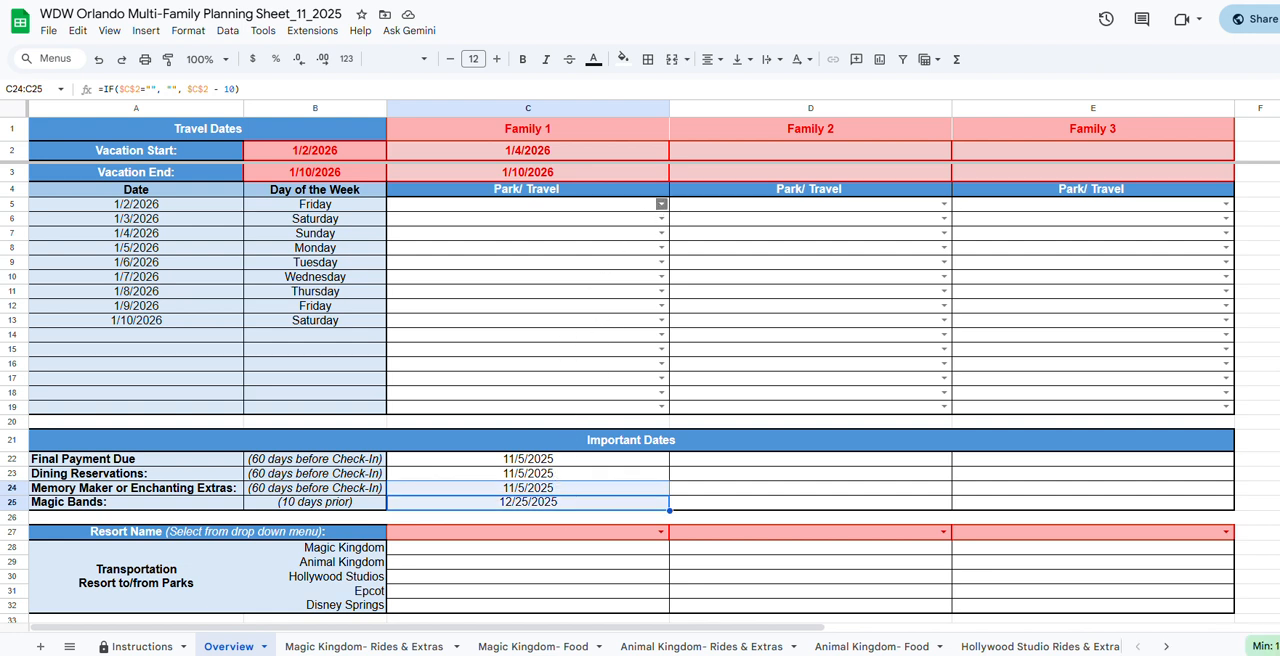
# Set Family 1's Park/ Travel entries to Arrive for 1/2/2026, Magic Kingdom for 1/3/2026 and Epcot for 1/4/2026.
pyautogui.click(660, 204)
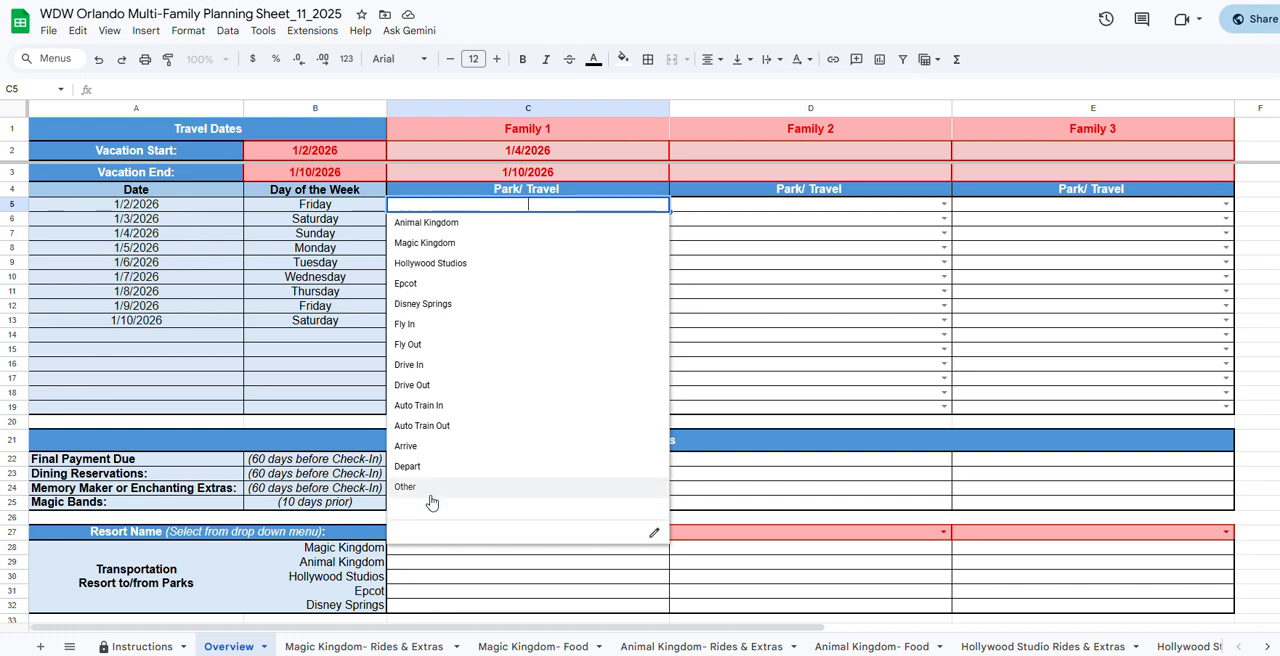
pyautogui.click(424, 447)
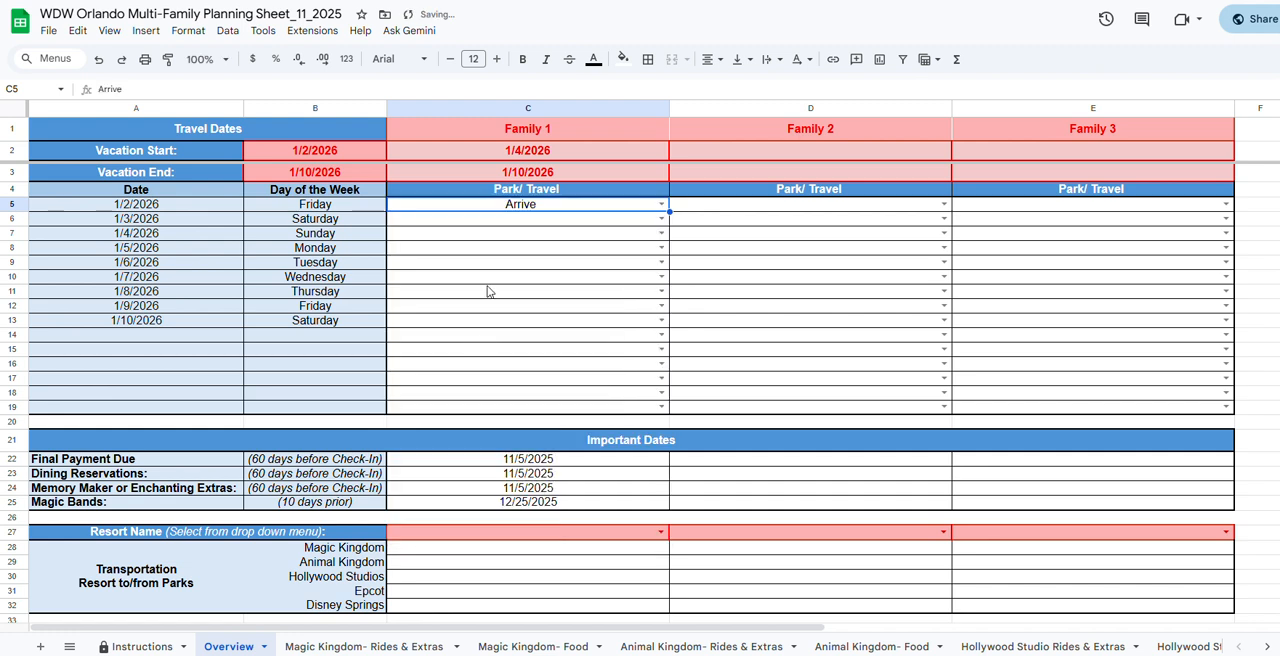
pyautogui.click(489, 219)
pyautogui.click(660, 218)
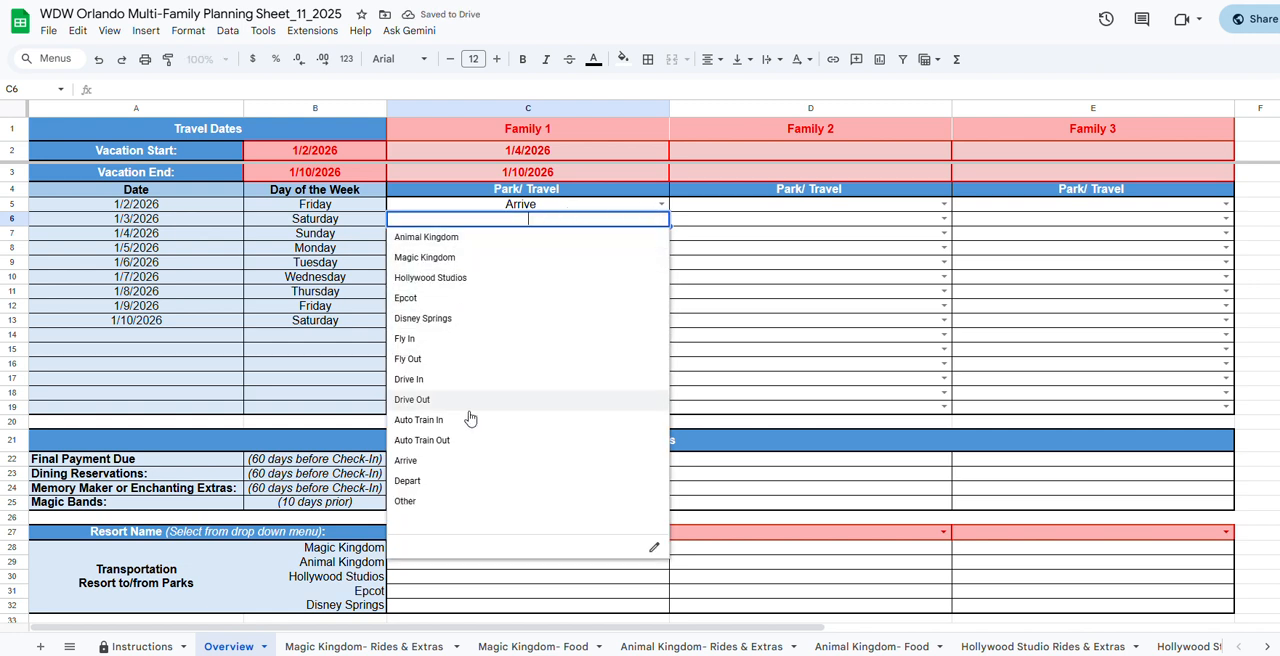
pyautogui.click(454, 259)
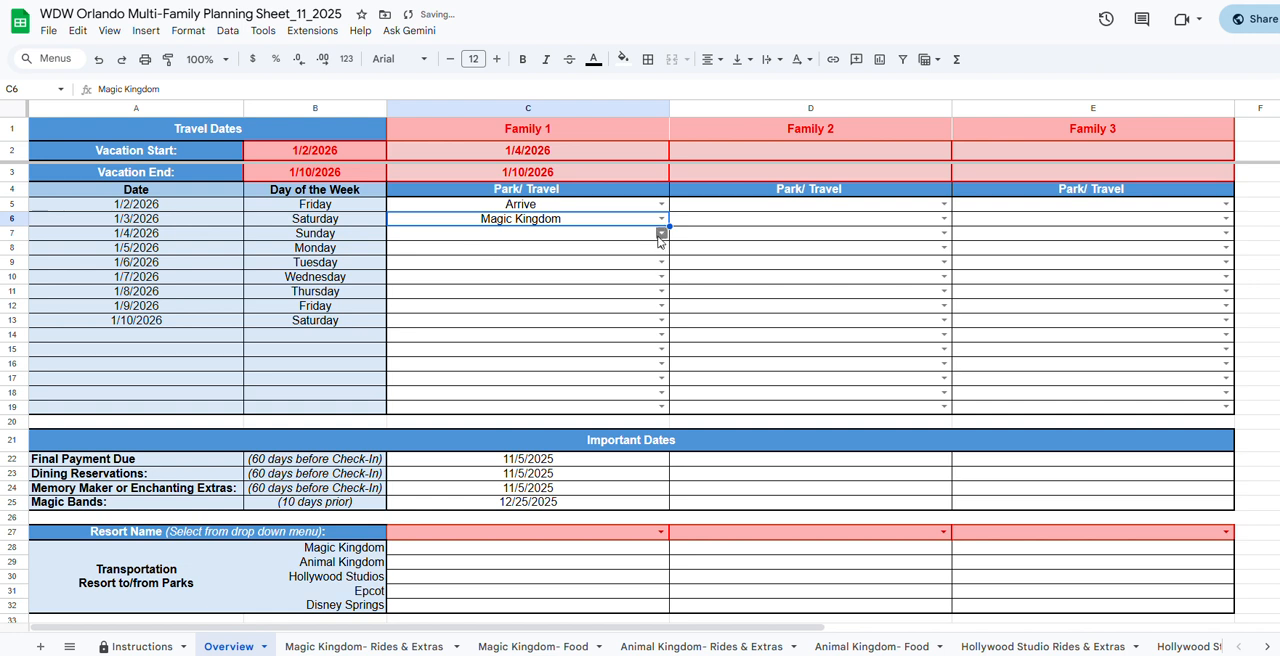
pyautogui.click(660, 236)
pyautogui.click(468, 316)
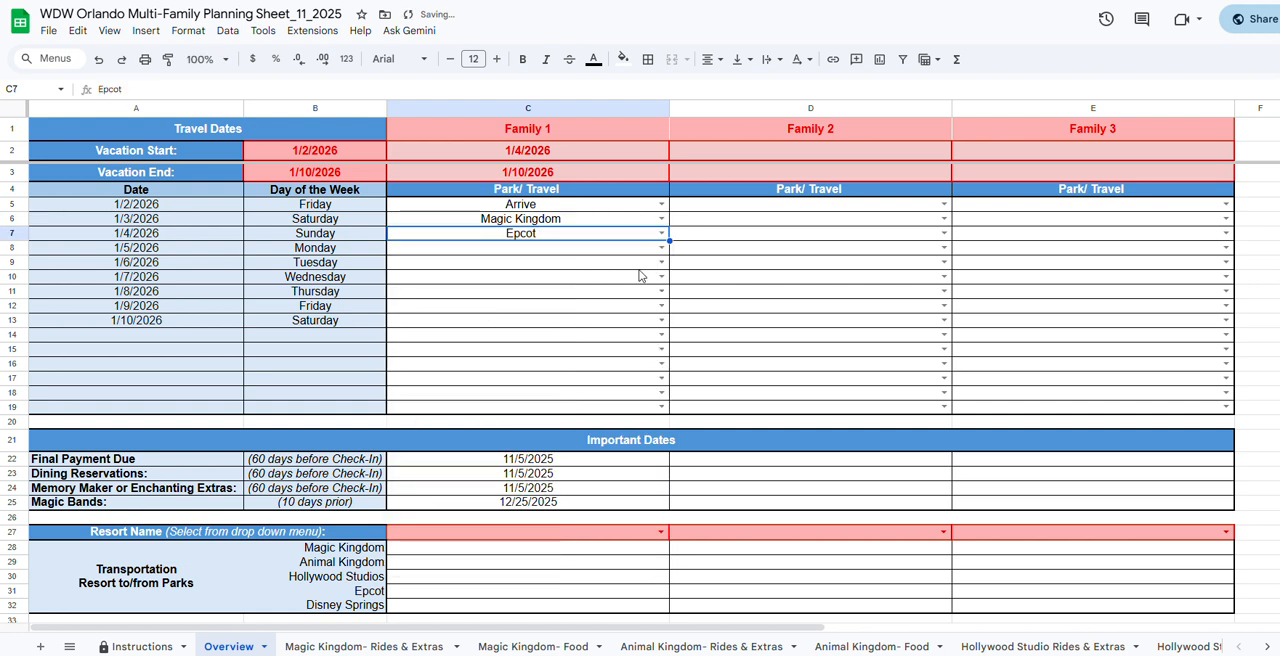
# Set Family 2's Park/ Travel entries to Hollywood Studios for 1/3/2026 and Epcot for 1/4/2026.
pyautogui.click(944, 217)
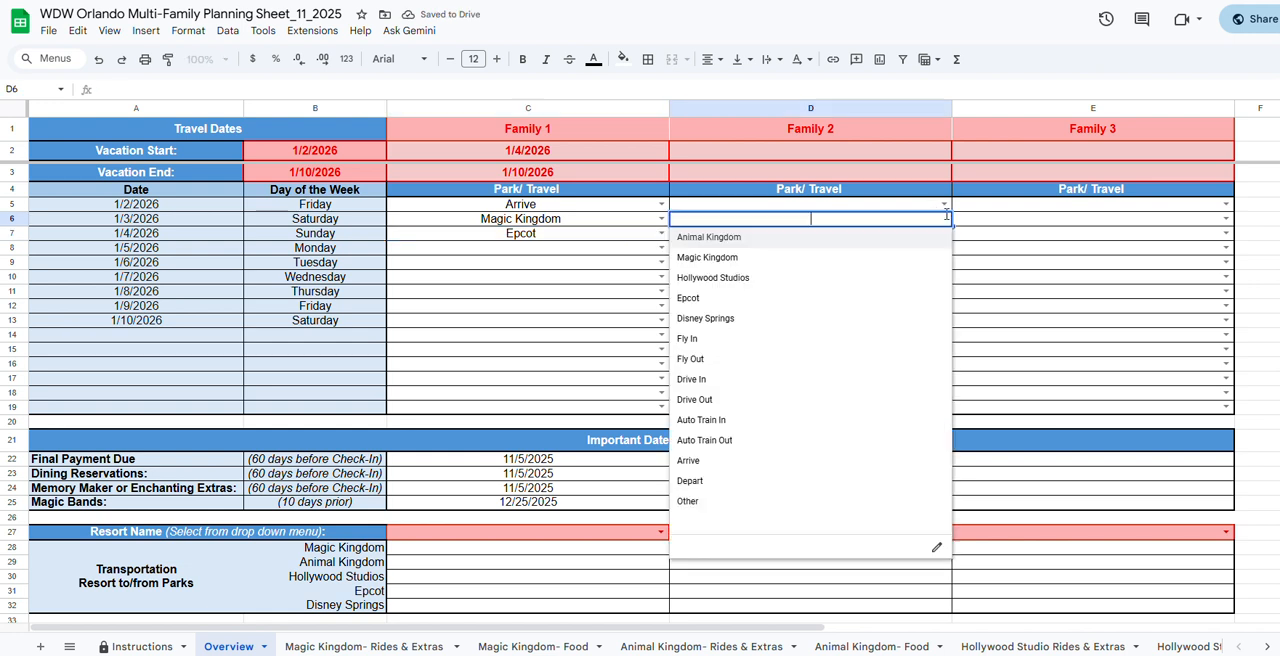
pyautogui.click(834, 279)
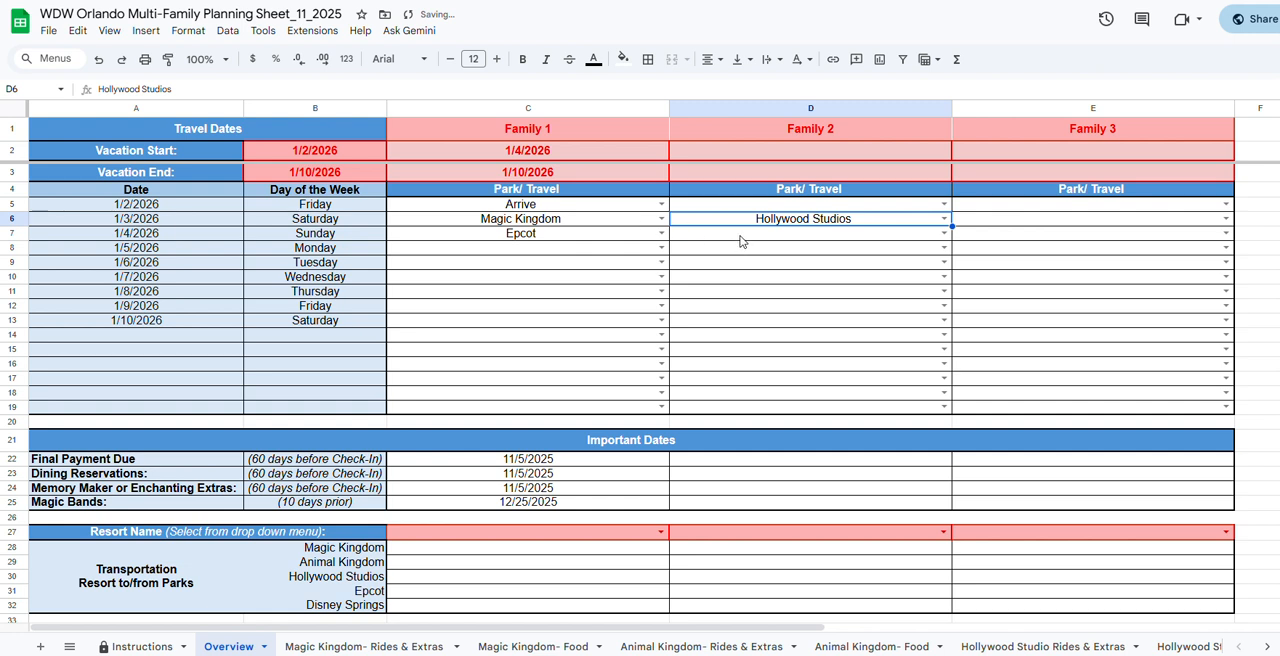
pyautogui.click(741, 239)
pyautogui.click(944, 233)
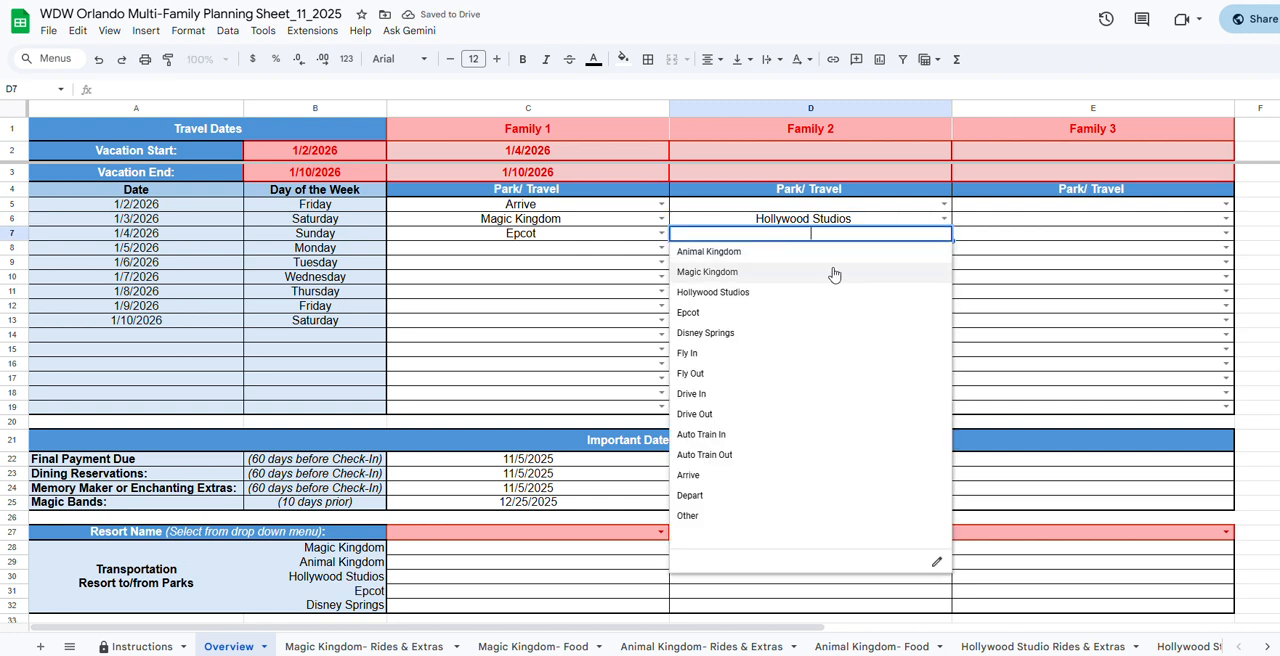
pyautogui.click(772, 312)
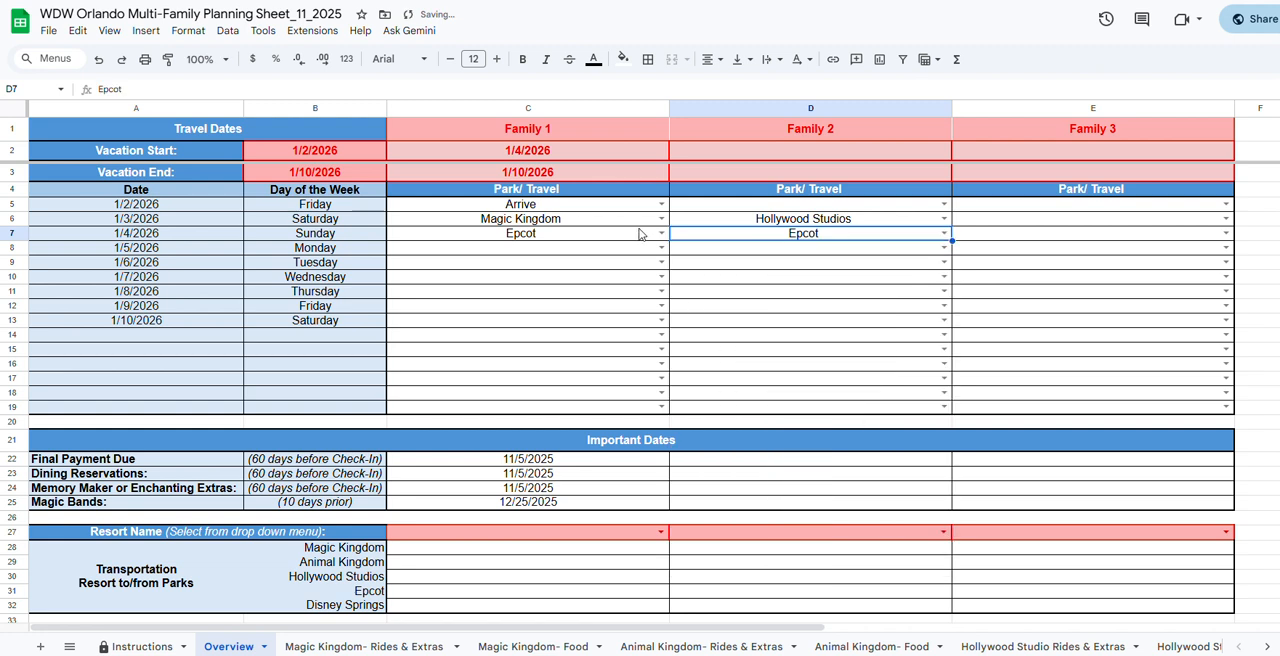
# Try Other as Family 1's Park/ Travel entry for 1/5/2026, and clear it again.
pyautogui.click(661, 247)
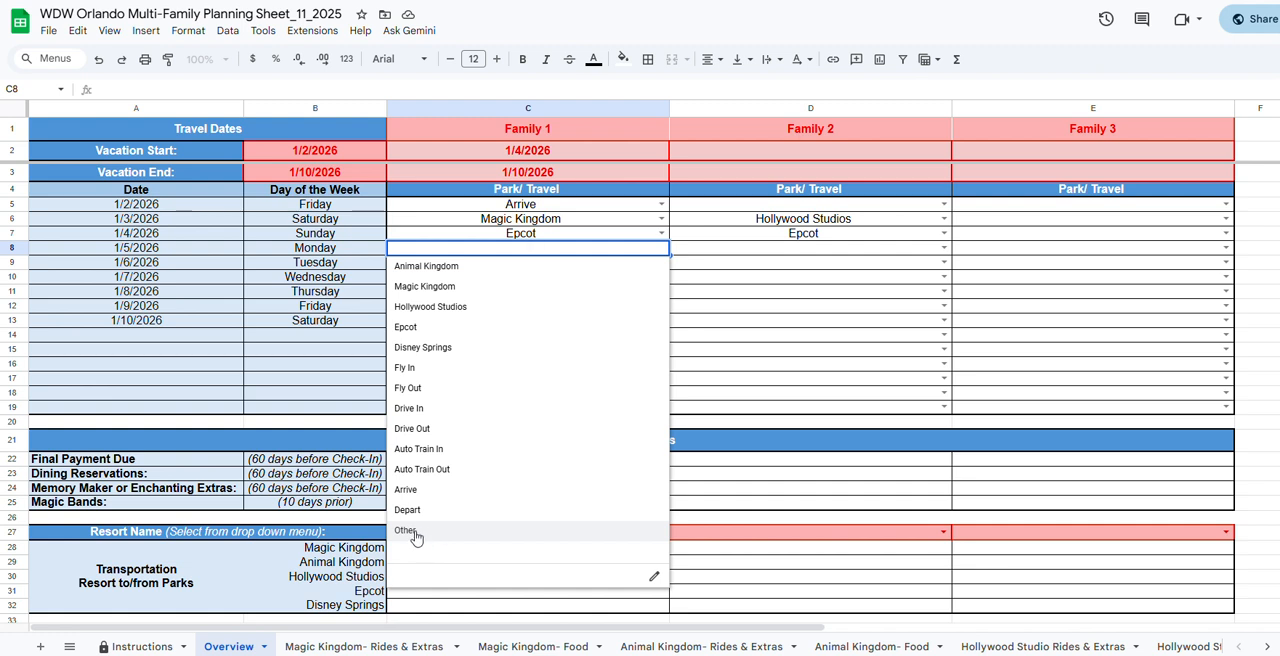
pyautogui.click(414, 533)
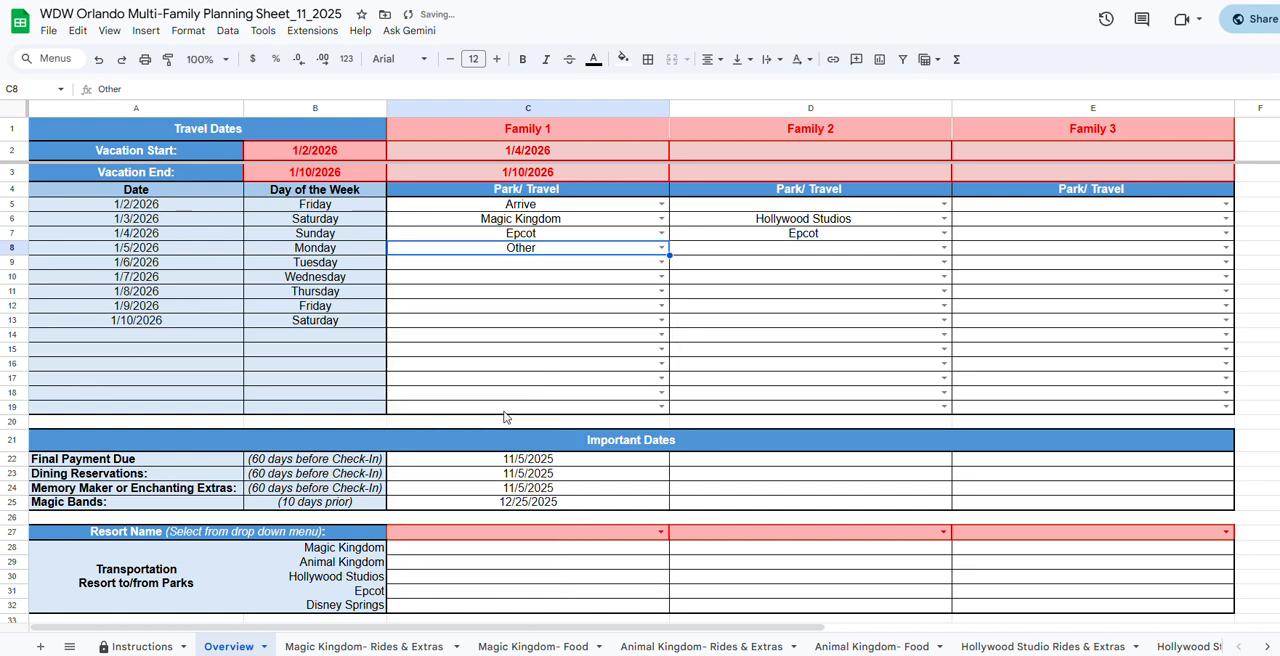
pyautogui.click(661, 248)
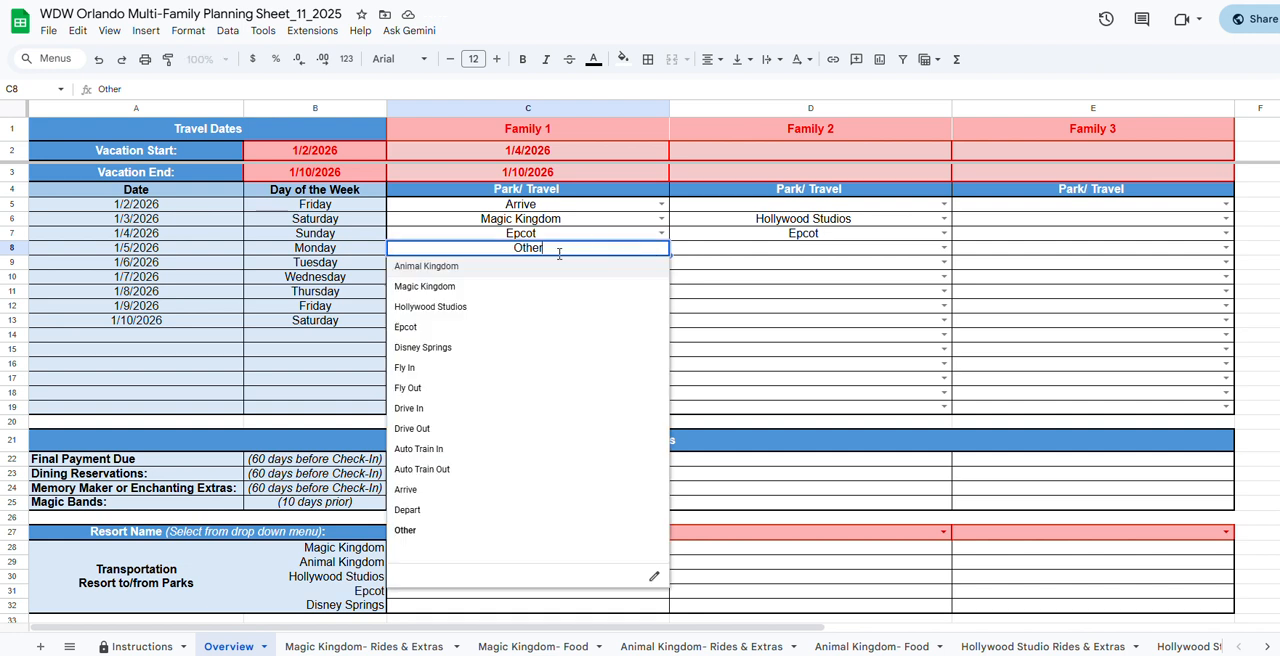
pyautogui.click(425, 537)
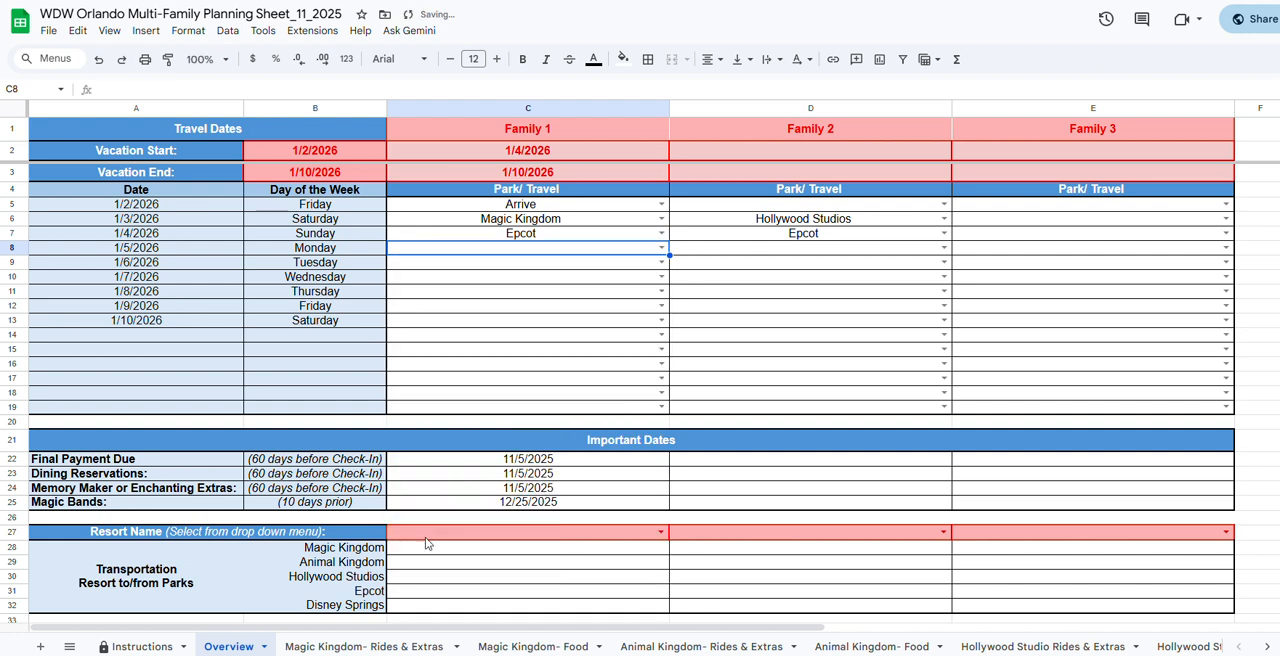
# Clear Family 1's Park/ Travel entries for 1/2/2026, 1/3/2026 and 1/4/2026.
pyautogui.click(535, 236)
pyautogui.press('Delete')
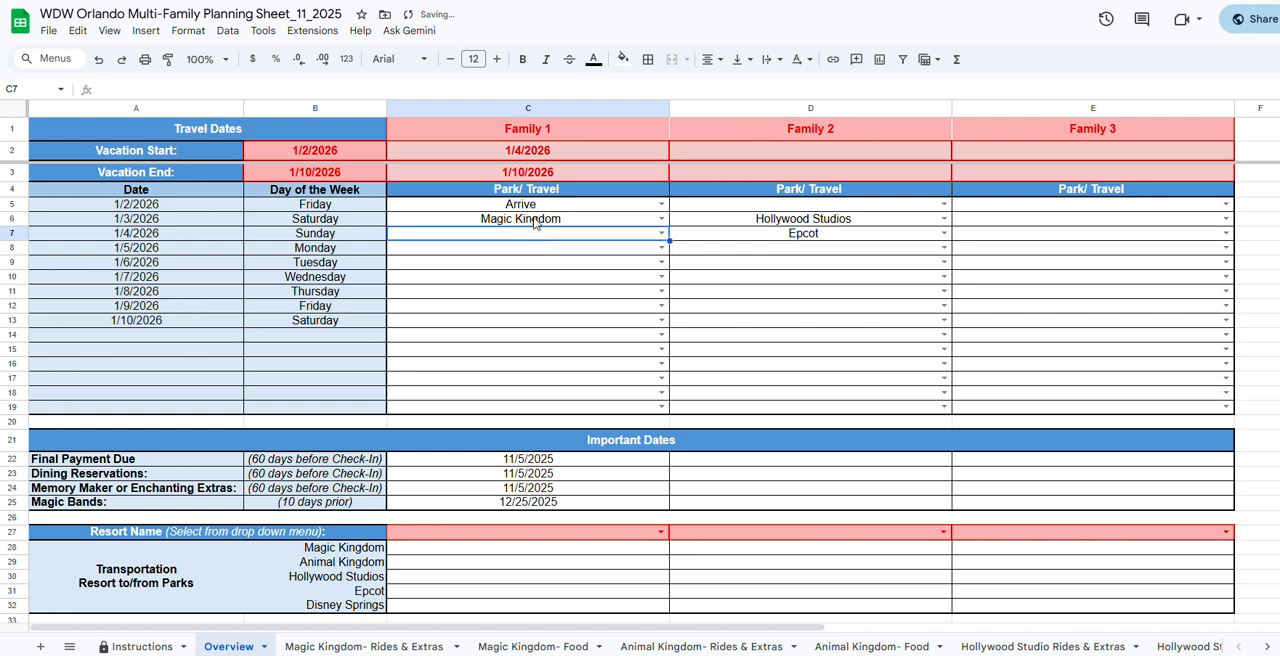
pyautogui.click(537, 205)
pyautogui.press('Delete')
pyautogui.click(537, 218)
pyautogui.press('Delete')
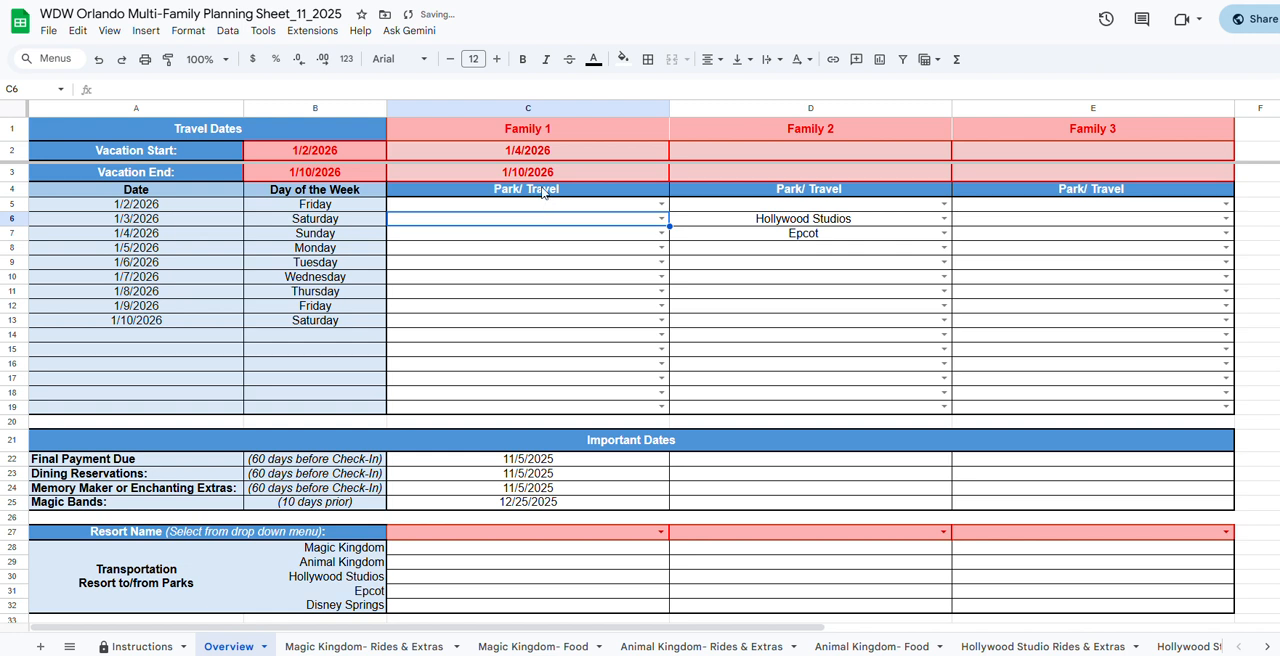
# Clear Family 1's own Vacation Start and Vacation End dates.
pyautogui.click(546, 176)
pyautogui.press('Delete')
pyautogui.click(540, 151)
pyautogui.press('Delete')
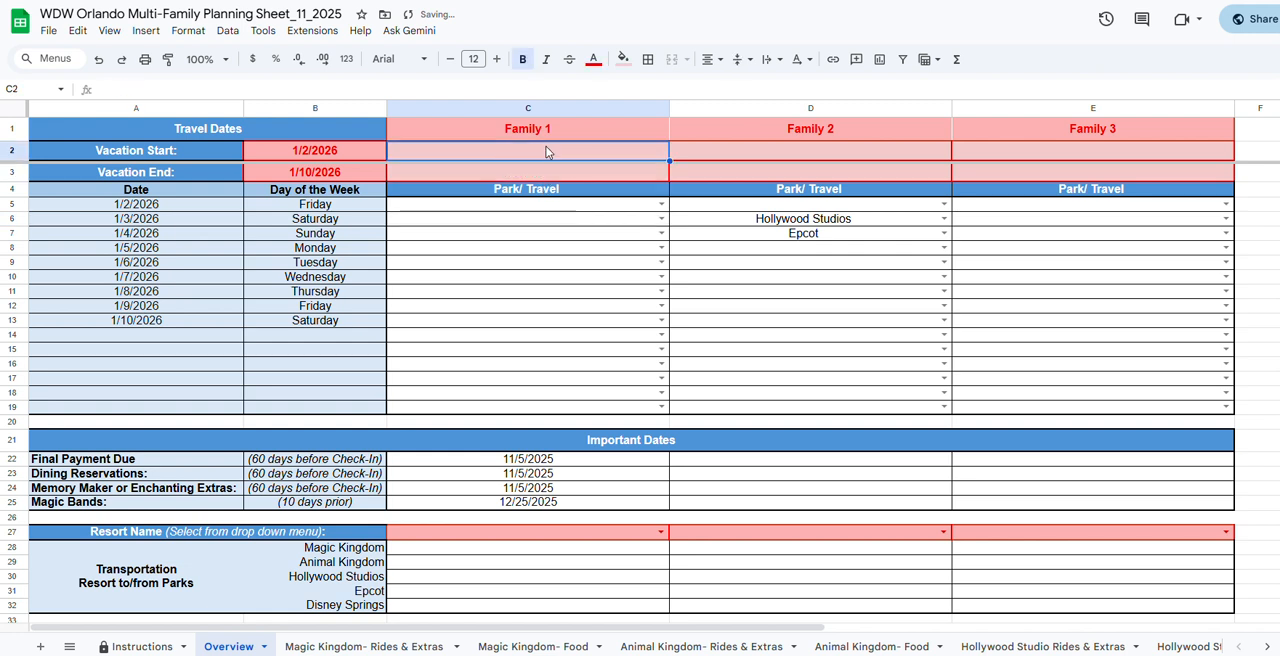
# Clear the overall Vacation Start and Vacation End dates beside their labels under Travel Dates.
pyautogui.click(340, 152)
pyautogui.click(345, 174)
pyautogui.press('Delete')
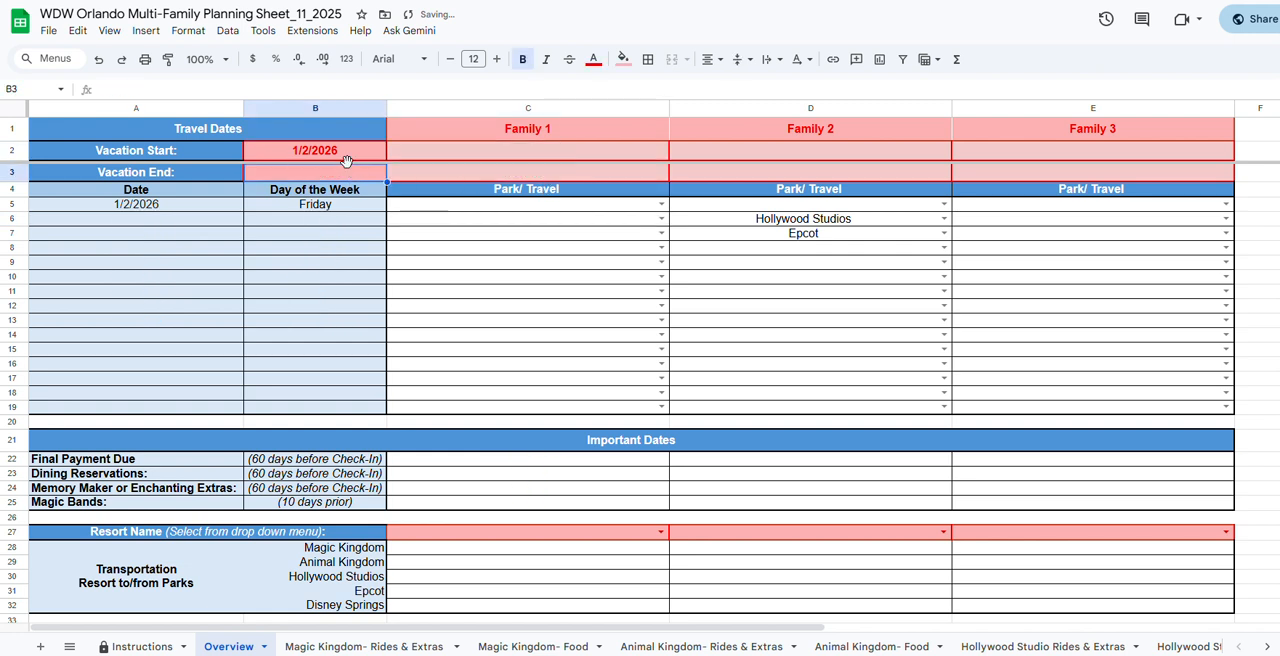
pyautogui.click(344, 153)
pyautogui.press('Delete')
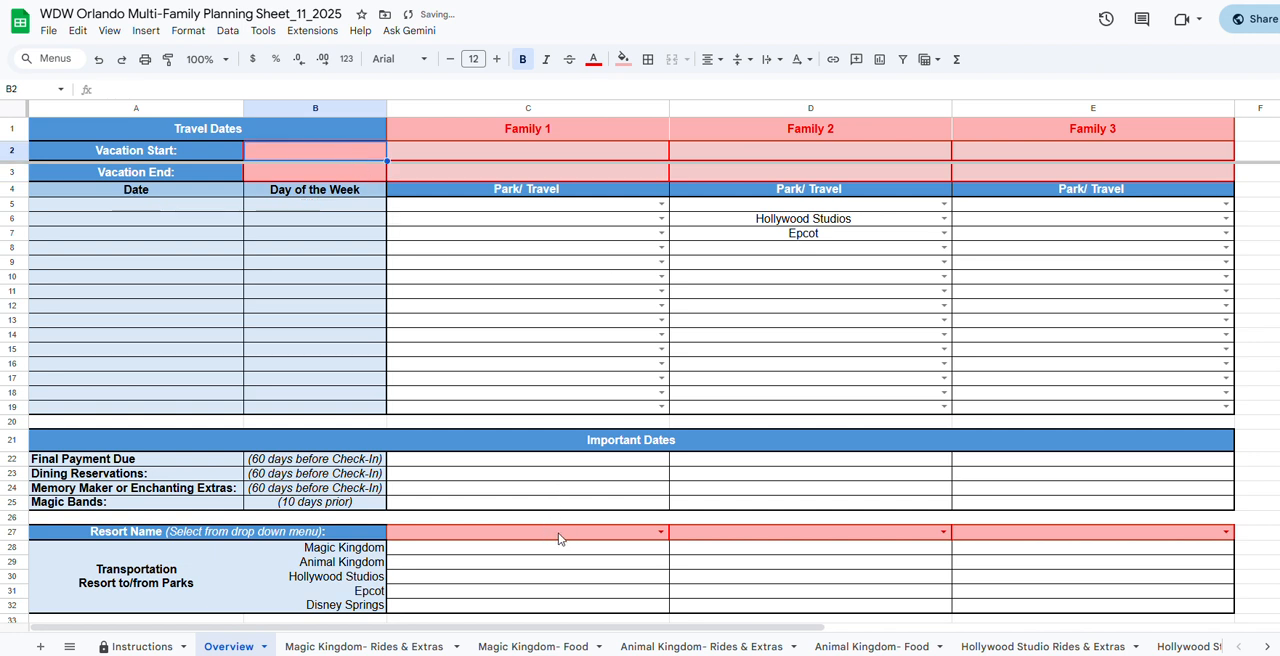
# Browse the resort choices for Family 1 and set the Resort Name to Disney's BoardWalk Villas.
pyautogui.click(558, 539)
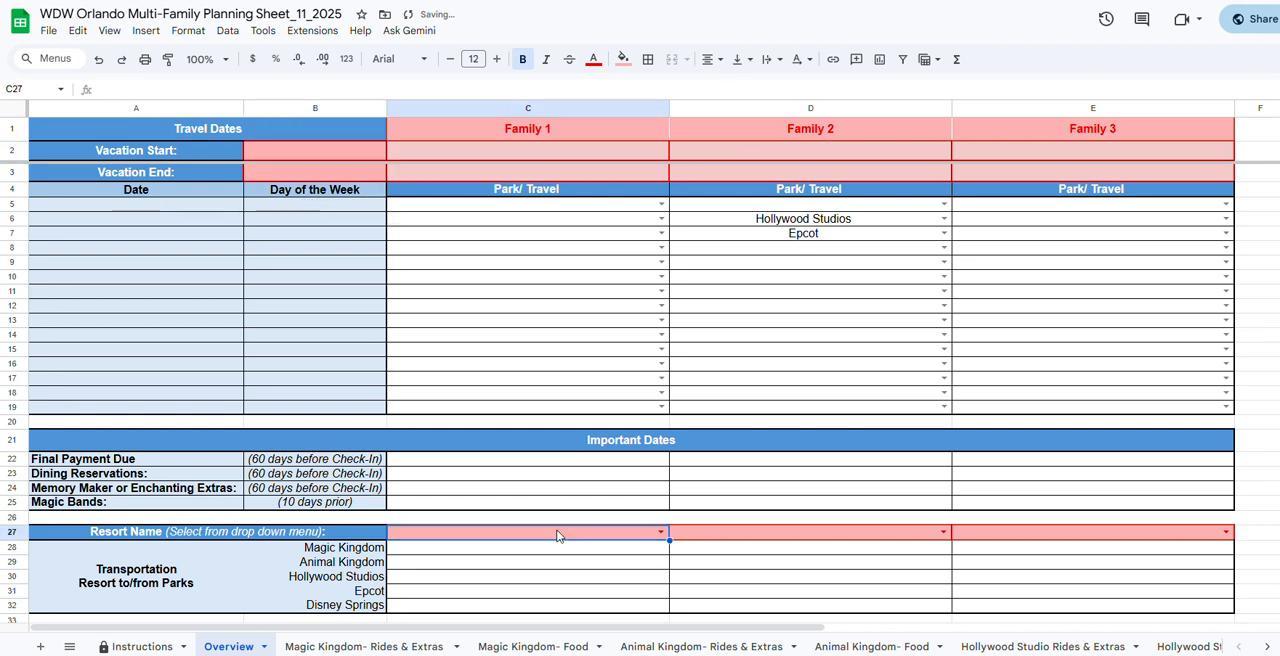
pyautogui.click(660, 532)
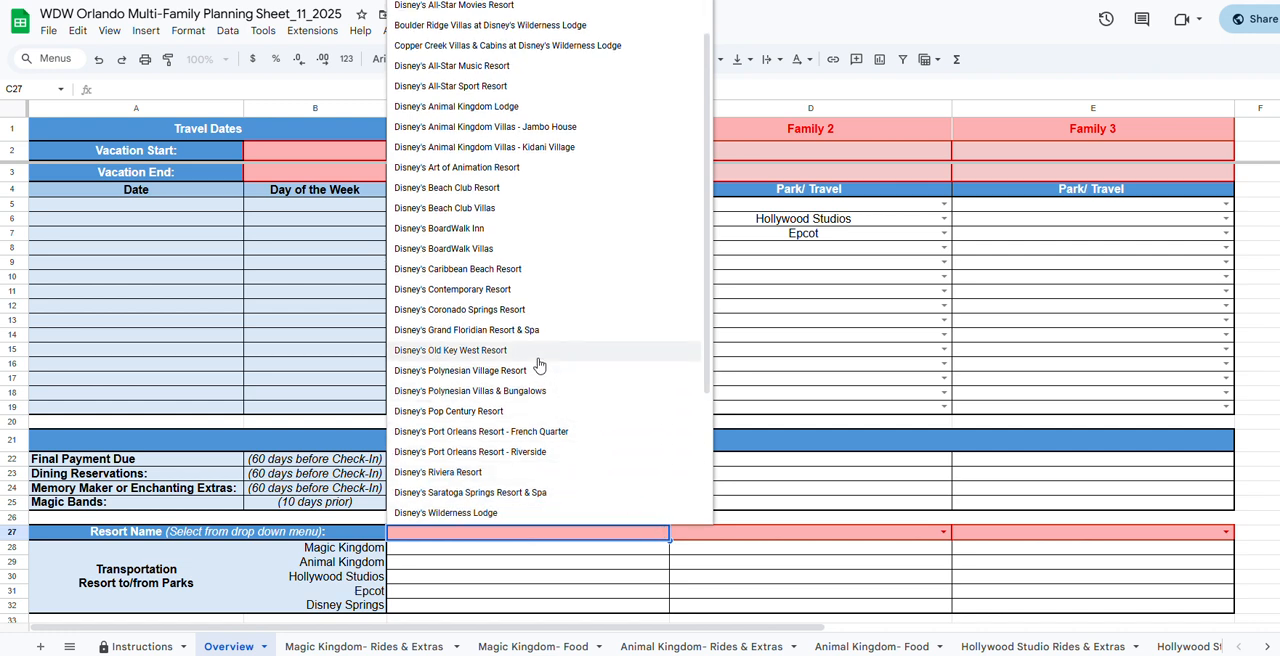
pyautogui.scroll(1, 532, 352)
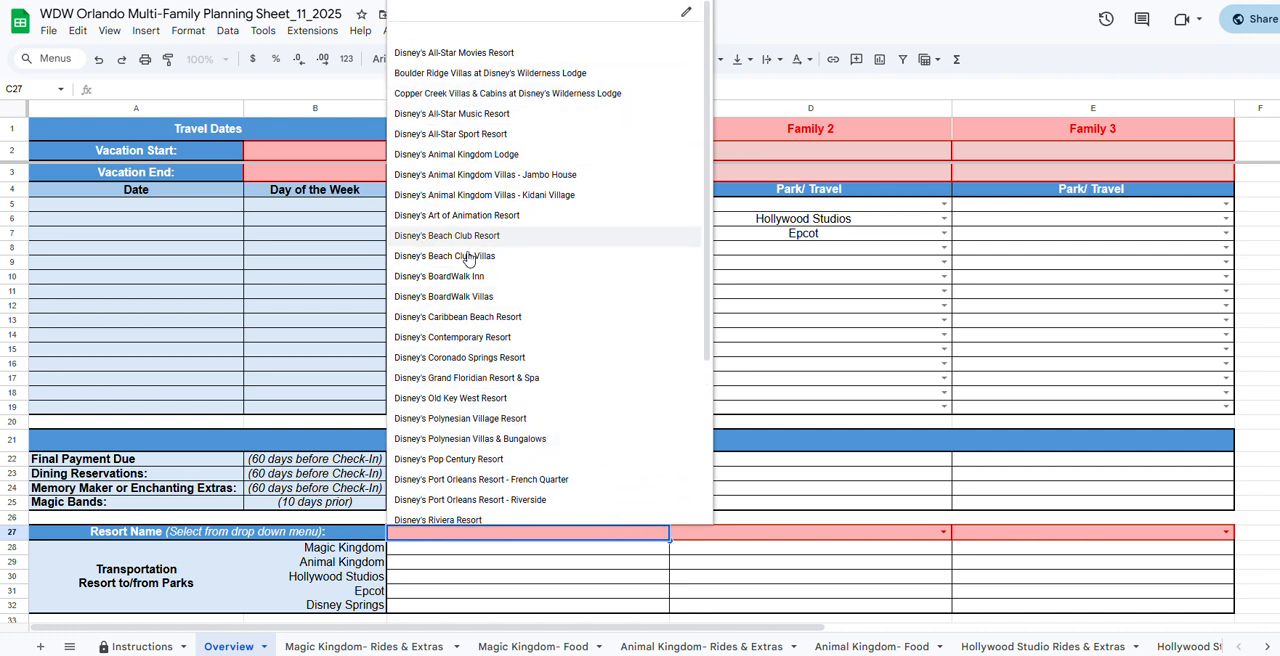
pyautogui.scroll(-2, 478, 428)
pyautogui.scroll(-1, 478, 430)
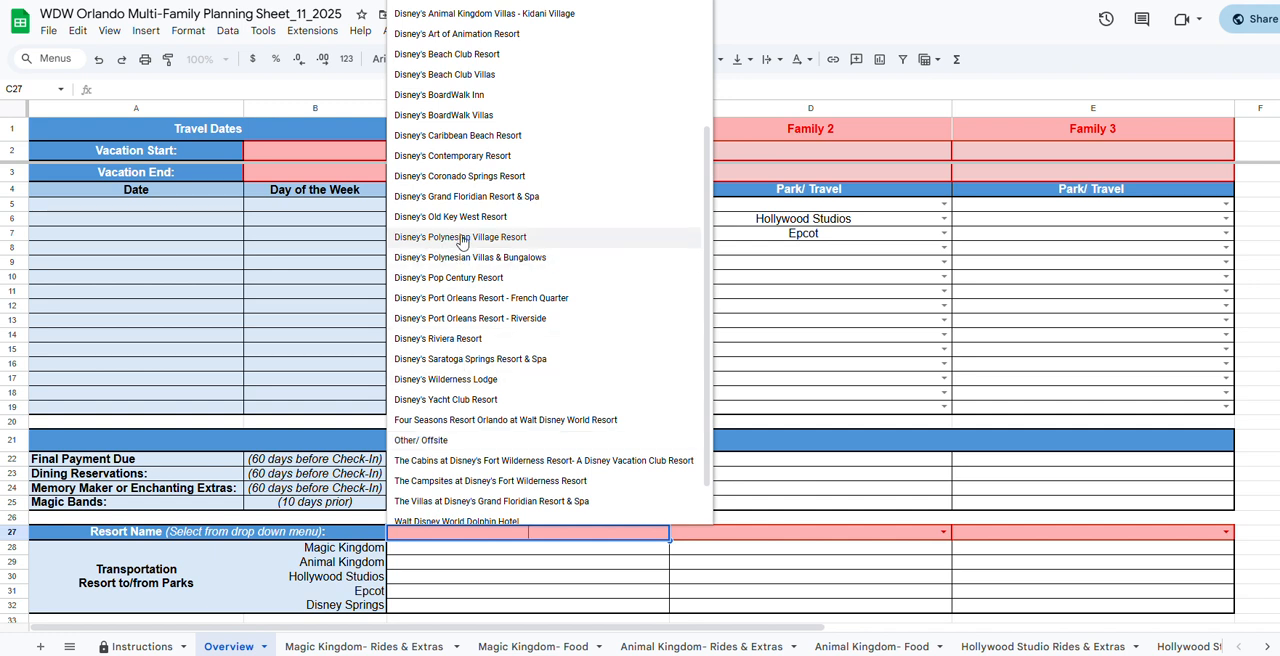
pyautogui.click(454, 121)
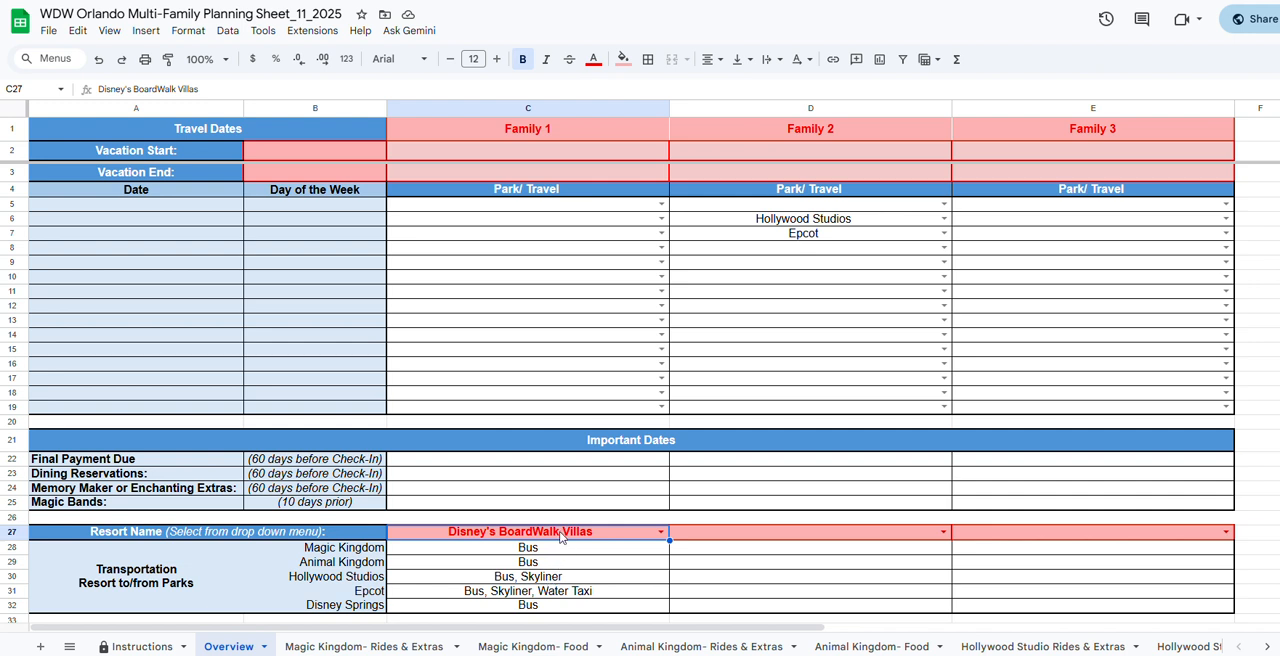
# Change Family 1's Resort Name to Disney's Caribbean Beach Resort and inspect its Hollywood Studios transportation entry.
pyautogui.click(660, 532)
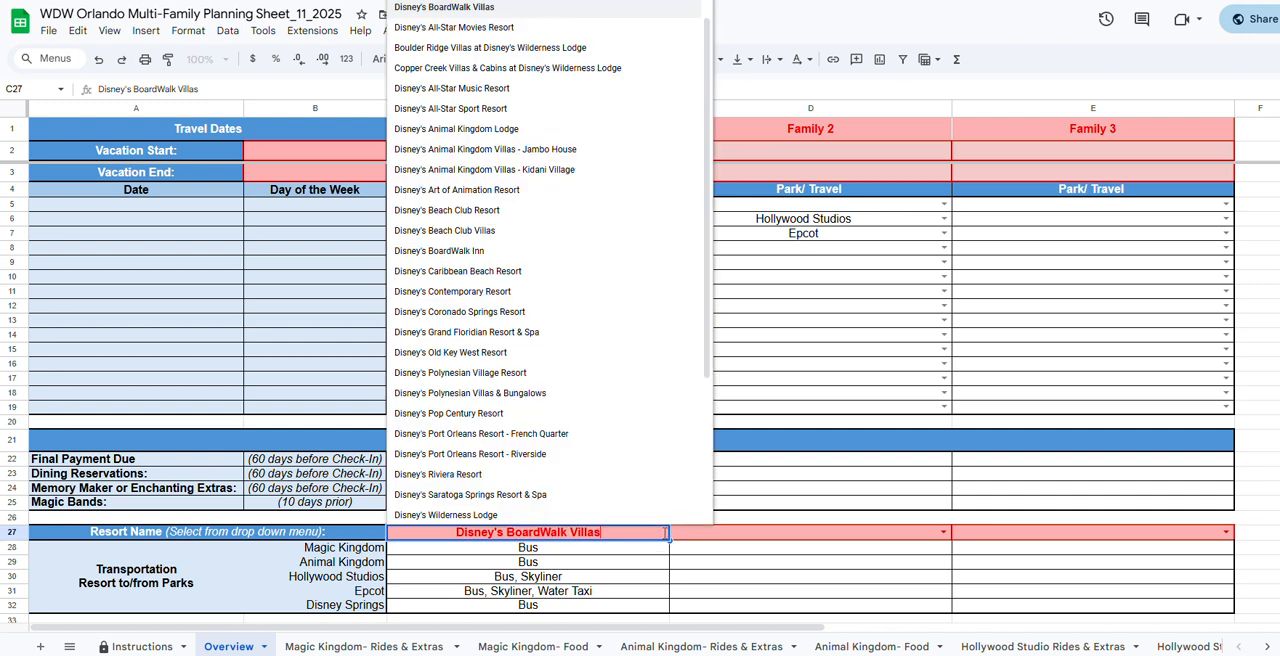
pyautogui.click(518, 271)
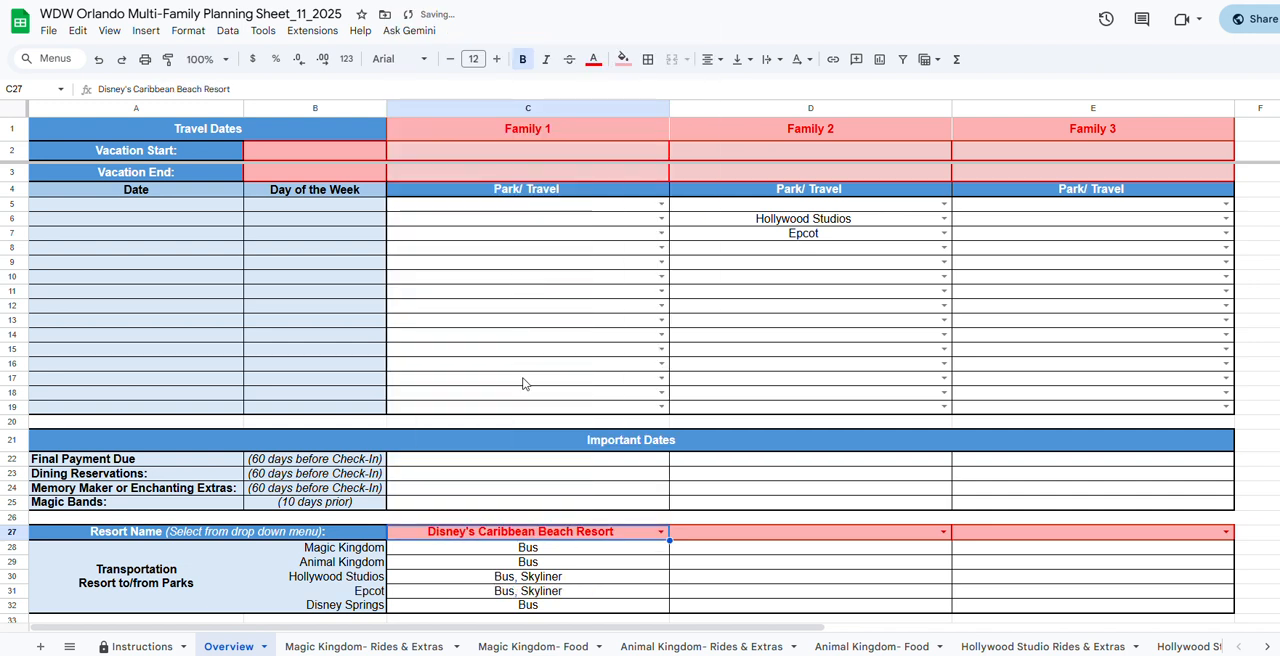
pyautogui.click(539, 579)
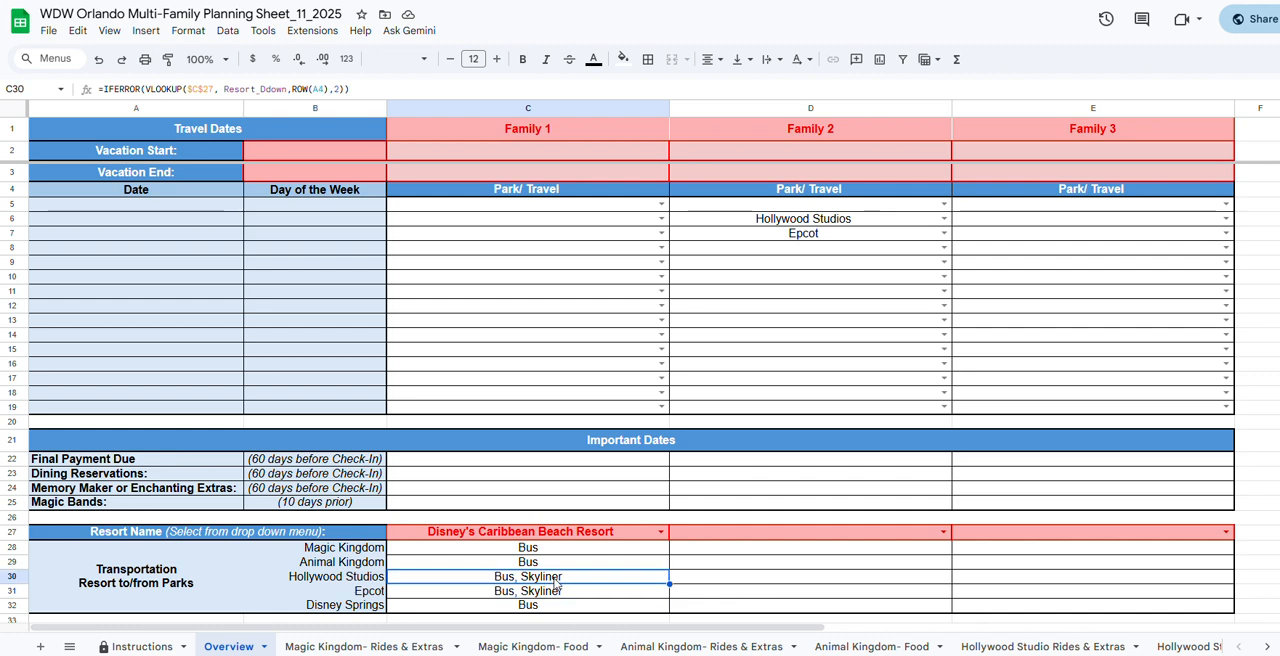
# Reset Family 1's Resort Name to the blank choice.
pyautogui.click(661, 531)
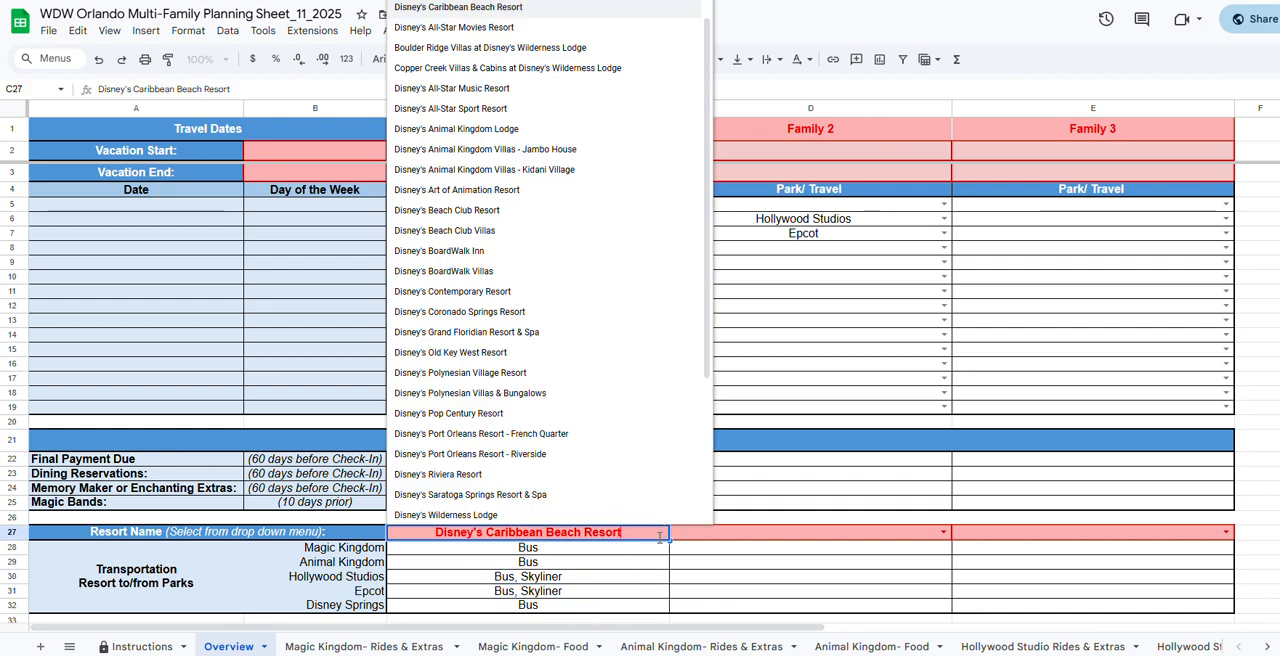
pyautogui.scroll(-3, 597, 496)
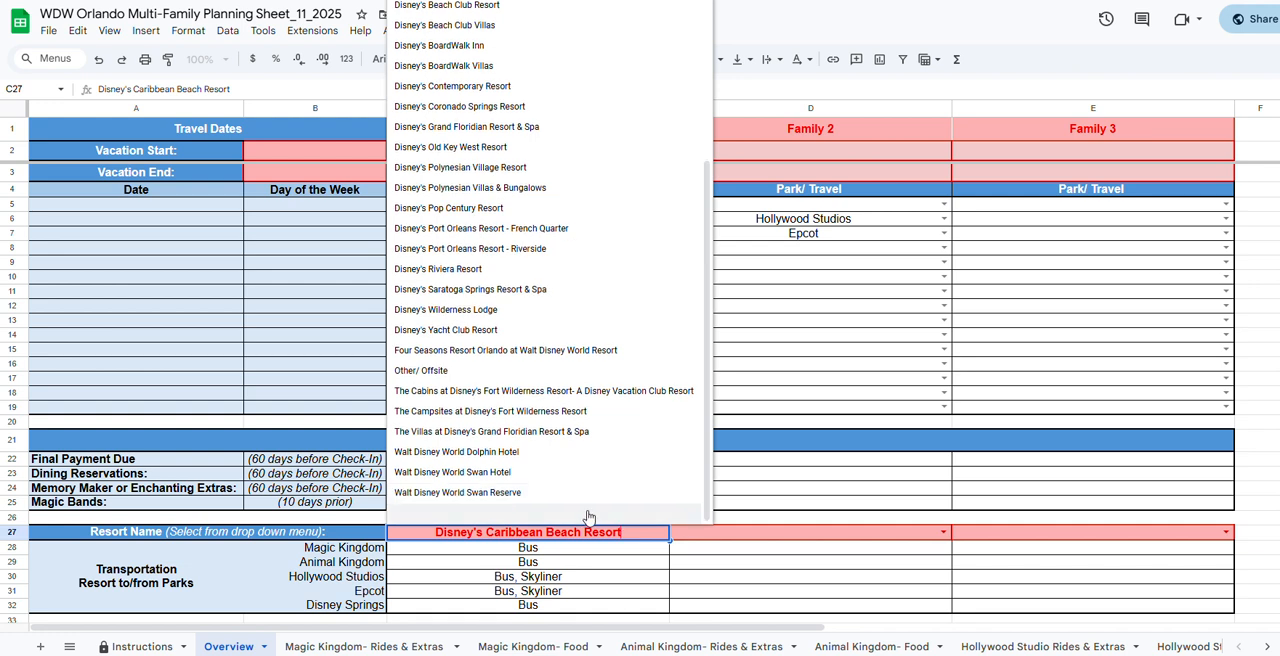
pyautogui.click(589, 519)
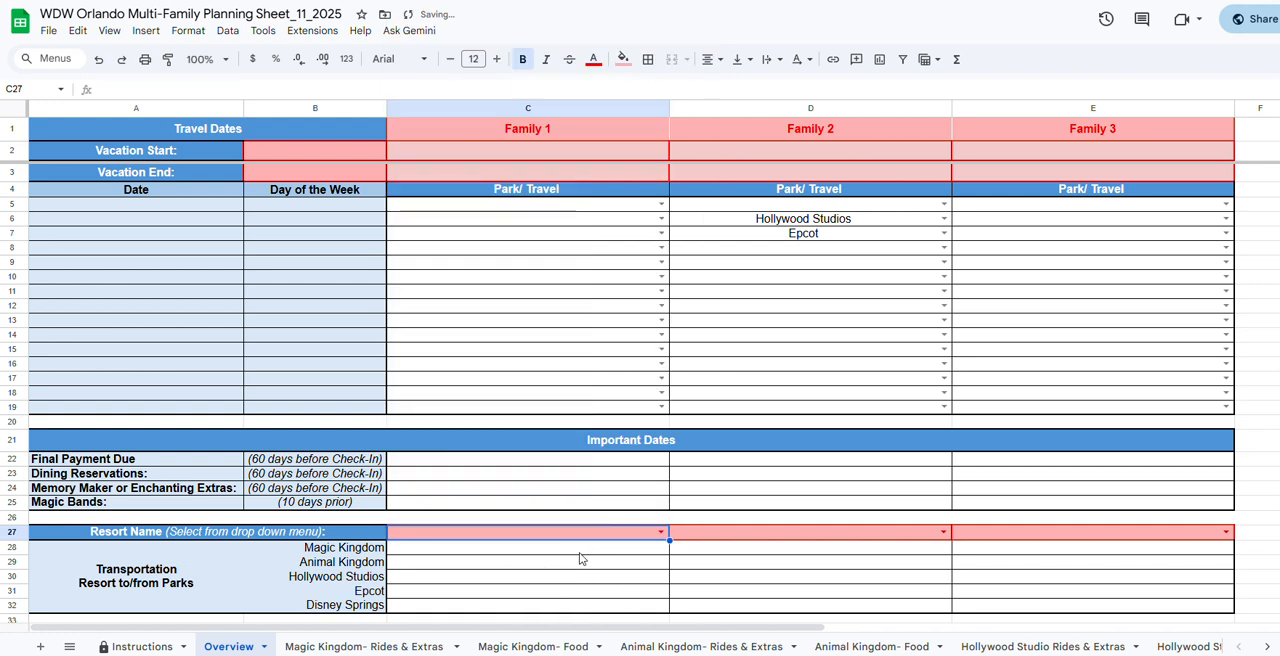